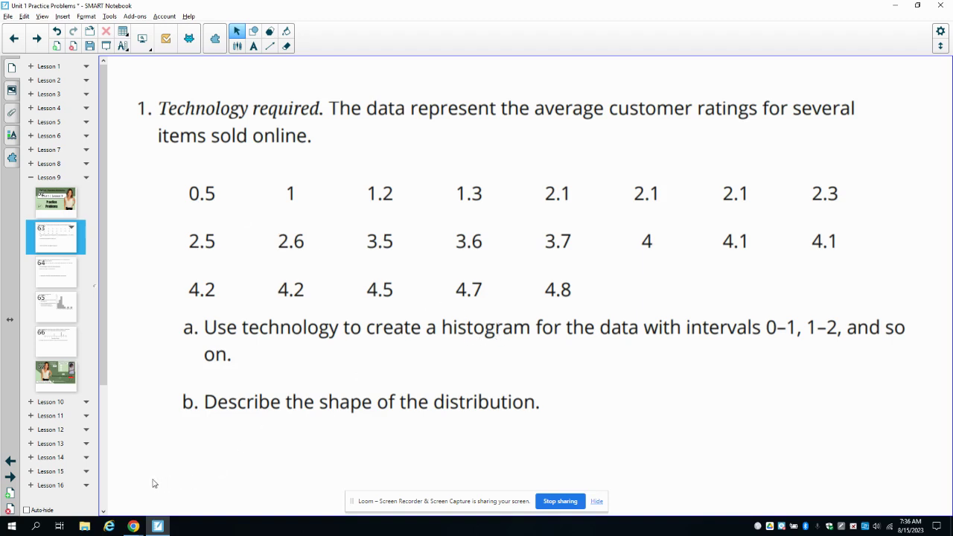
Step: Bring the GeoGebra Classic browser window to the front from Chrome's taskbar previews
{"action": "left_click", "coordinate": [132, 525]}
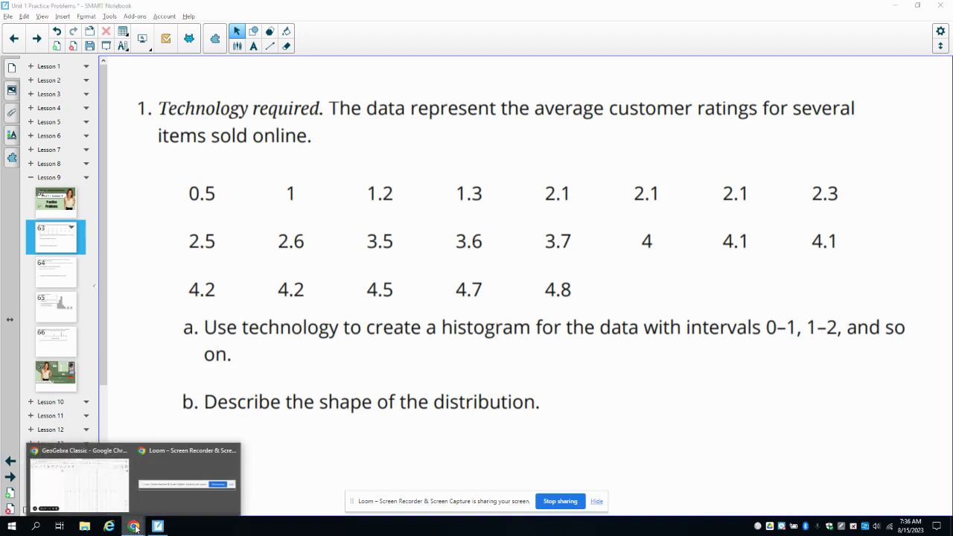
{"action": "left_click", "coordinate": [102, 491]}
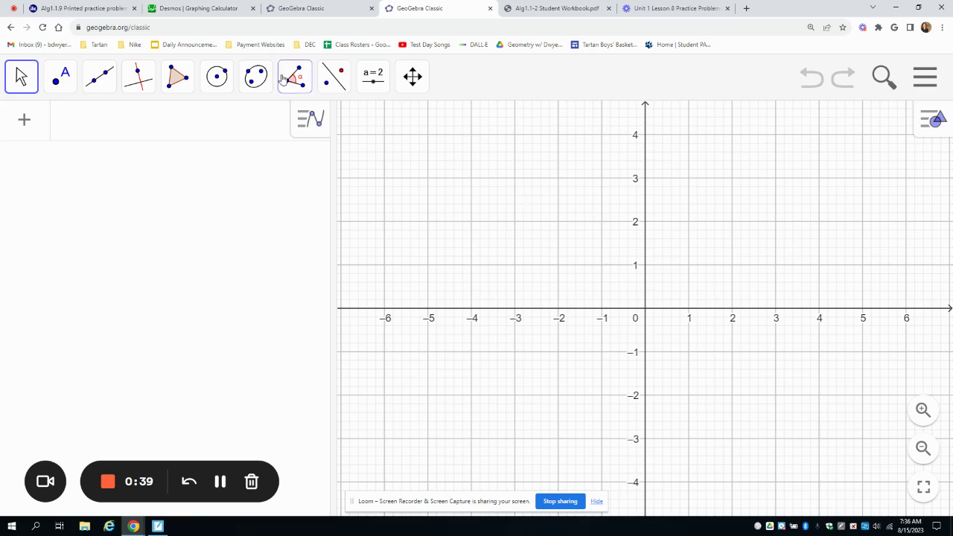
Step: Add a Spreadsheet view beside the graph and paste the customer ratings into column A from A1
{"action": "left_click", "coordinate": [934, 123]}
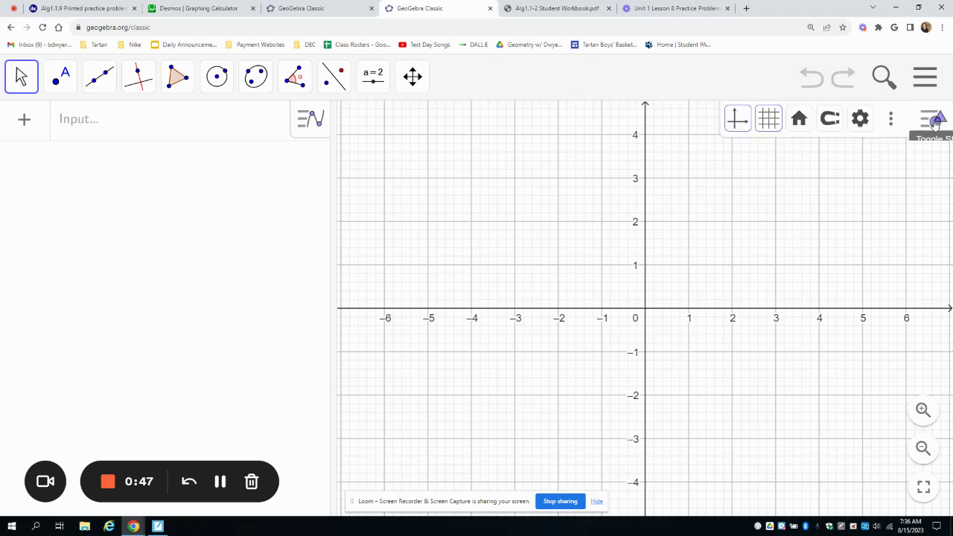
{"action": "left_click", "coordinate": [891, 119]}
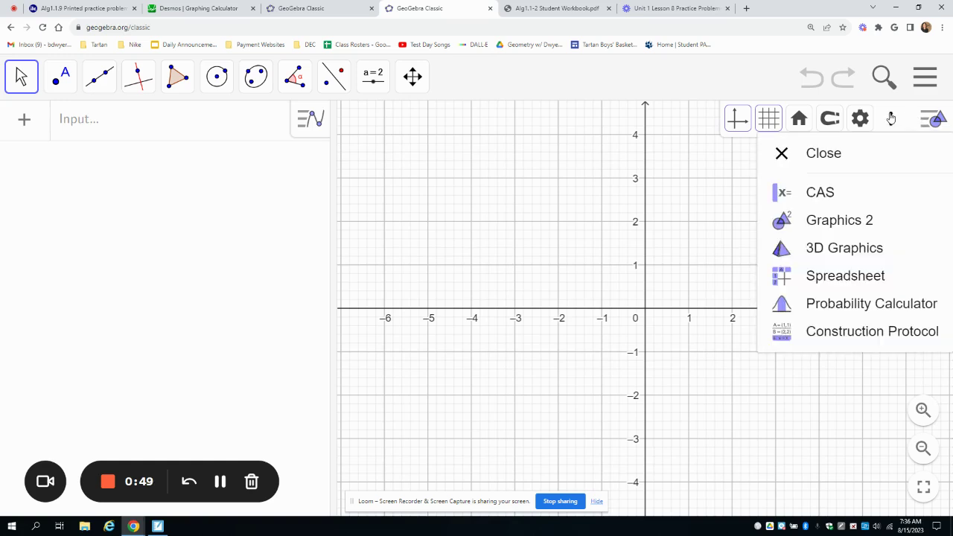
{"action": "left_click", "coordinate": [856, 273]}
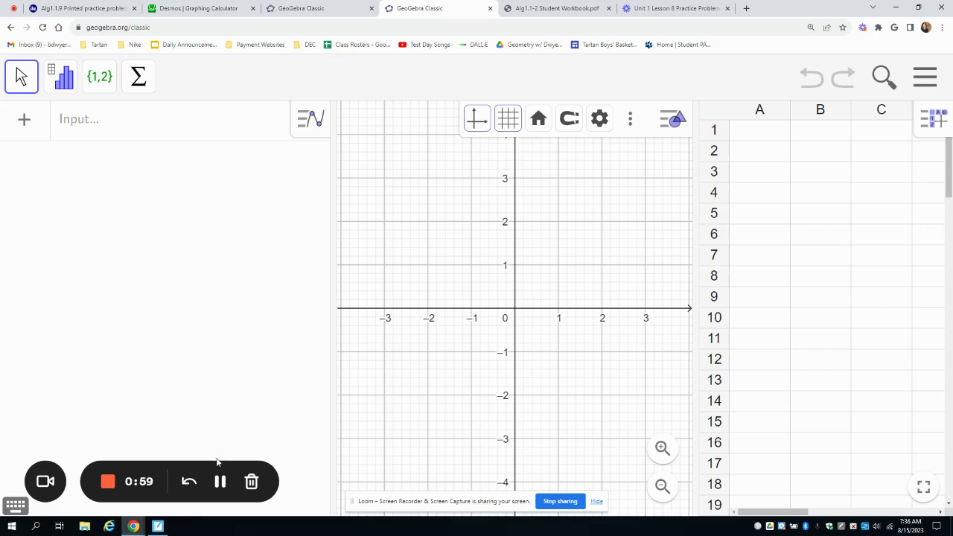
{"action": "left_click", "coordinate": [753, 135]}
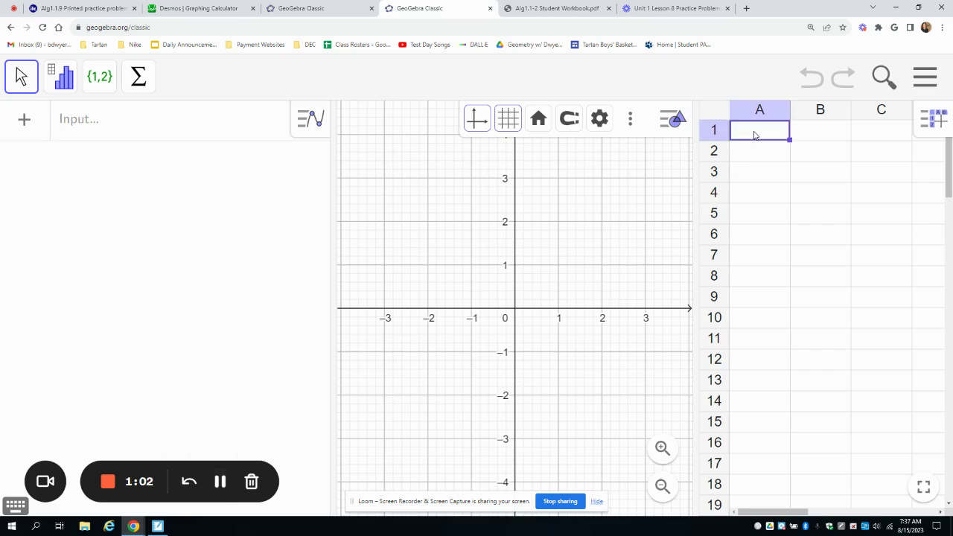
{"action": "key", "text": "ctrl+v"}
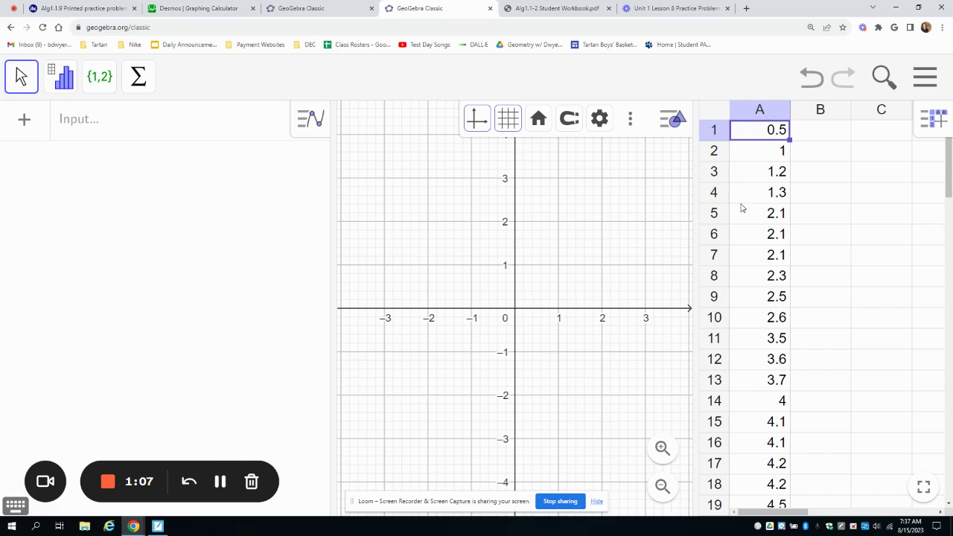
Step: Run One Variable Analysis on column A to chart the ratings as a bar chart
{"action": "left_click", "coordinate": [60, 81]}
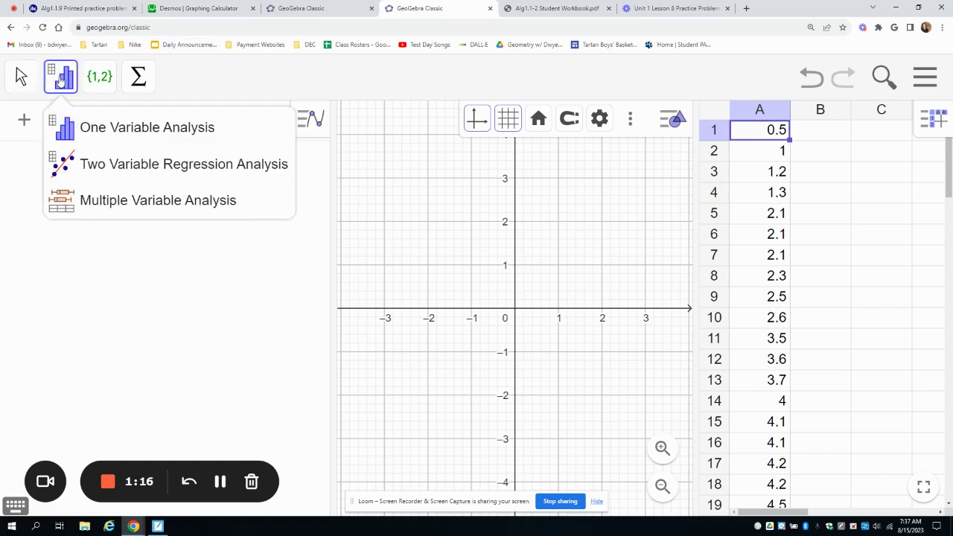
{"action": "left_click", "coordinate": [81, 131]}
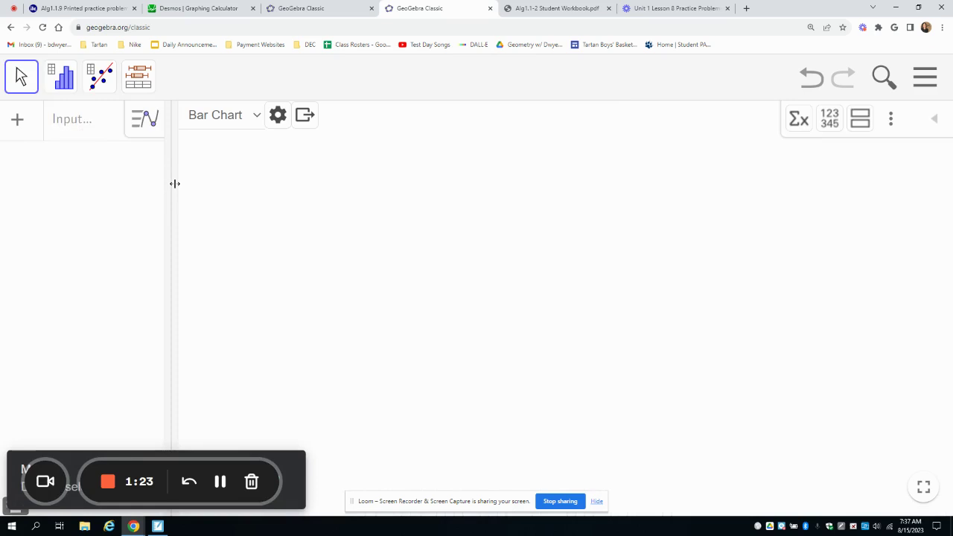
{"action": "left_click", "coordinate": [233, 124]}
{"action": "left_click", "coordinate": [233, 121]}
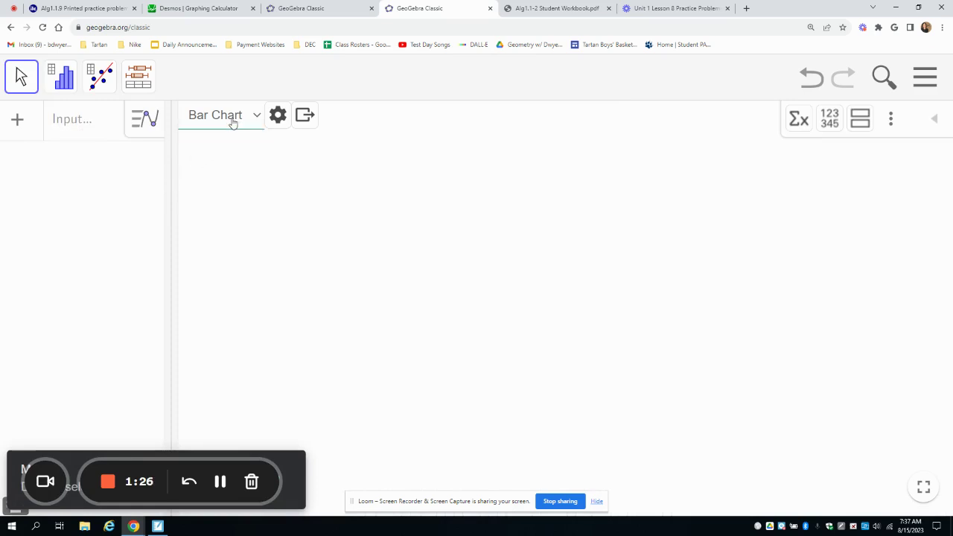
{"action": "left_click", "coordinate": [176, 202]}
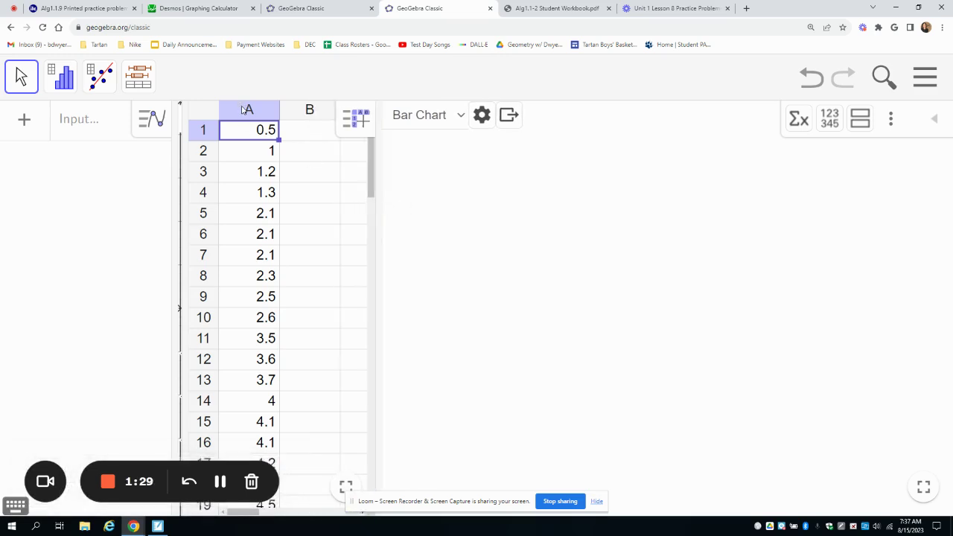
{"action": "left_click", "coordinate": [245, 110]}
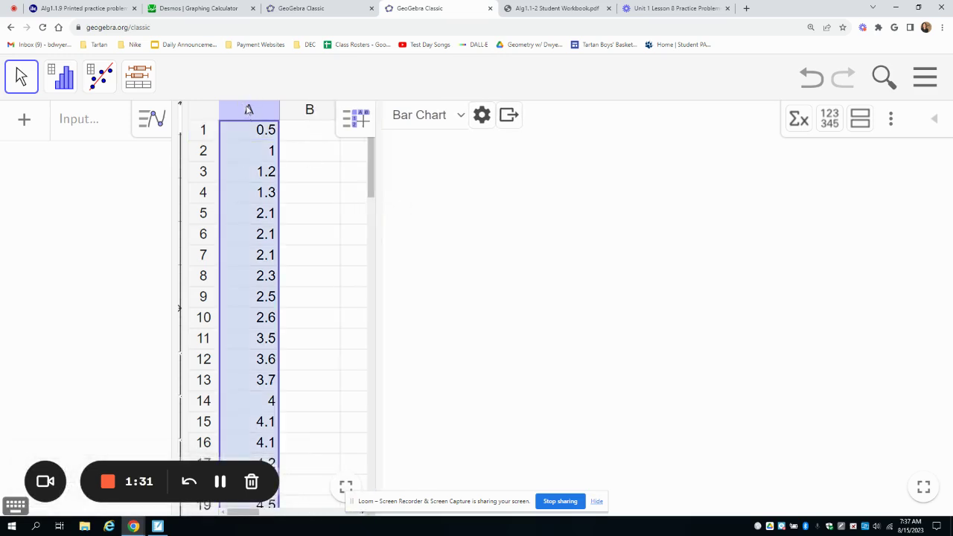
{"action": "left_click", "coordinate": [66, 77]}
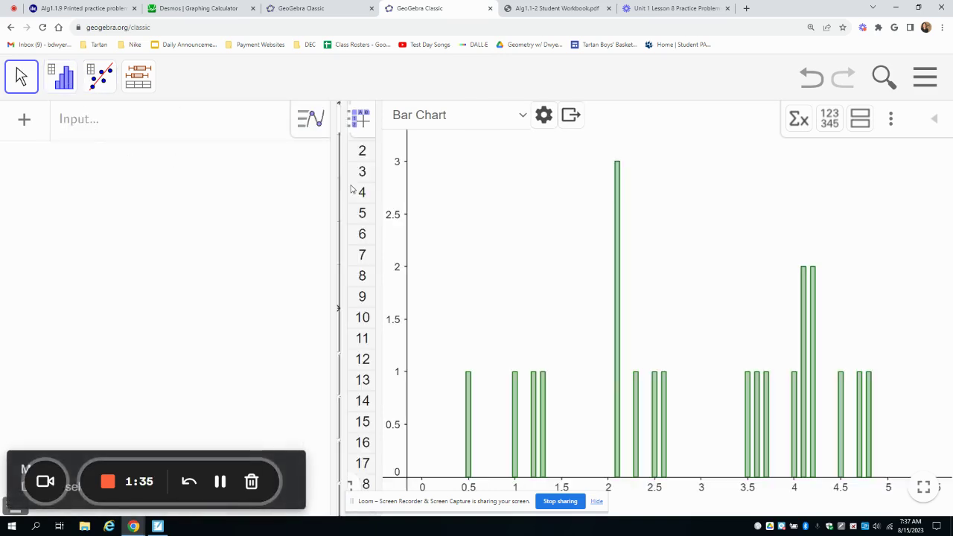
{"action": "left_click_drag", "start_coordinate": [340, 167], "coordinate": [362, 192]}
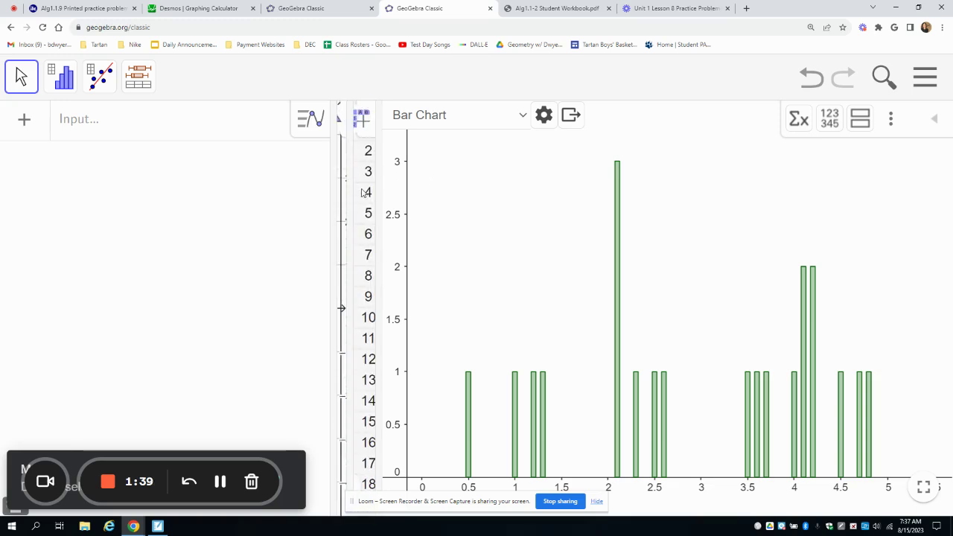
{"action": "left_click", "coordinate": [439, 116]}
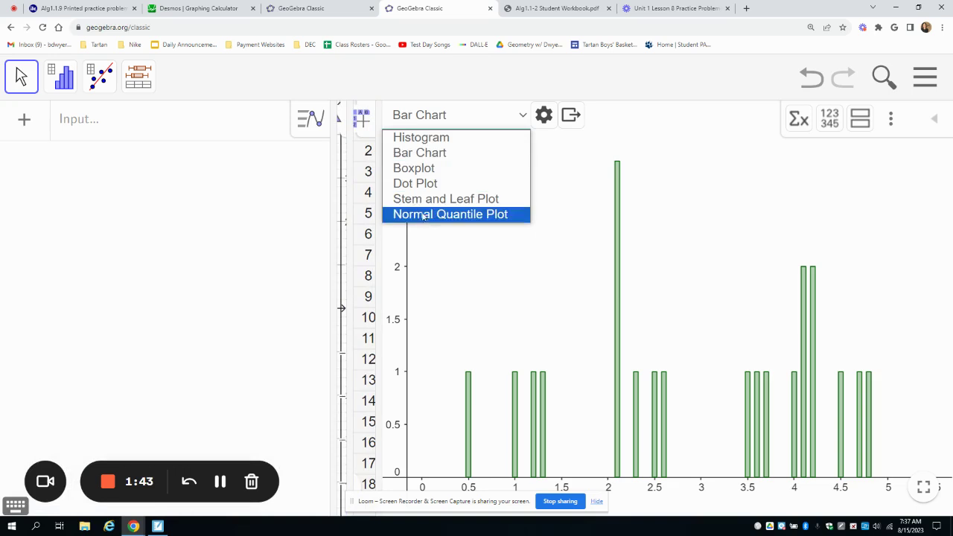
Step: Switch the chart to a histogram with manually set classes starting at 0, width 1
{"action": "left_click", "coordinate": [429, 139]}
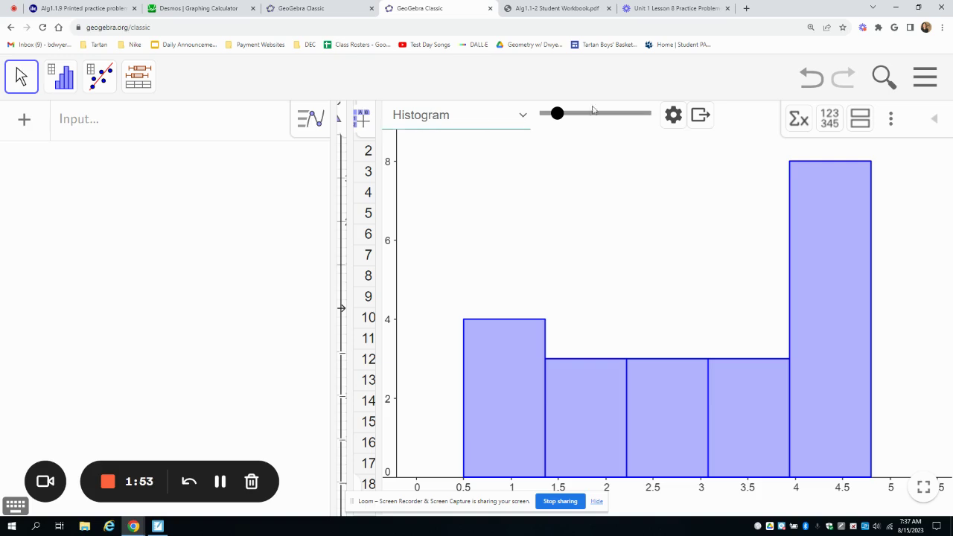
{"action": "left_click", "coordinate": [672, 114]}
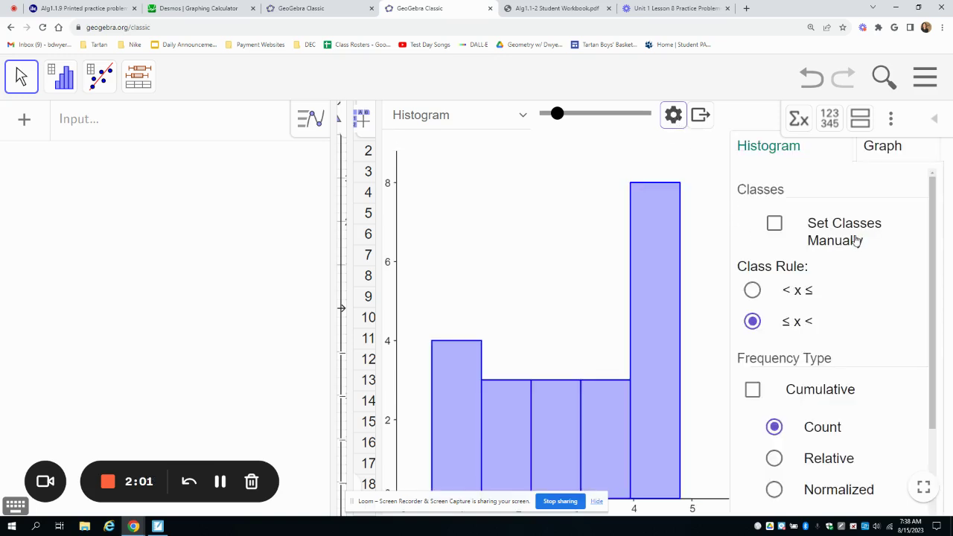
{"action": "left_click", "coordinate": [776, 222]}
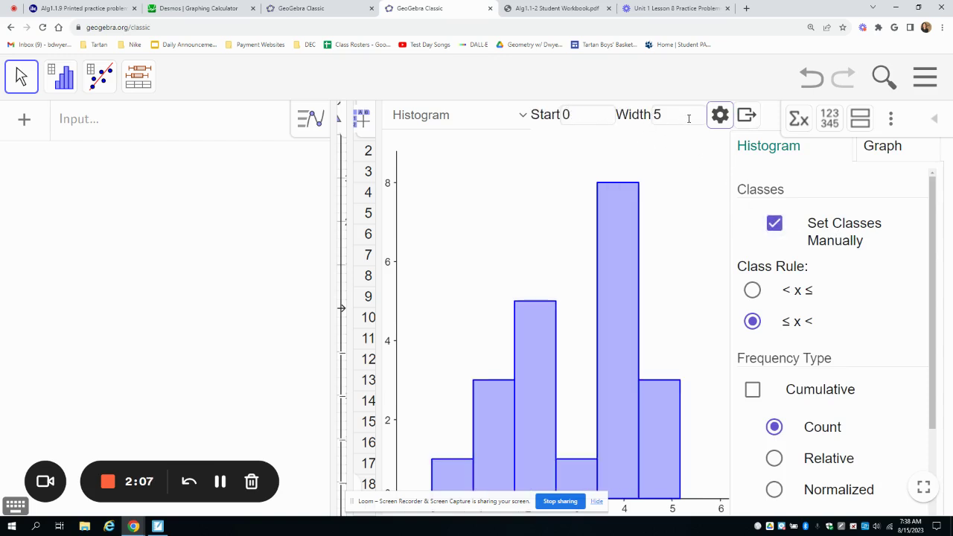
{"action": "left_click", "coordinate": [672, 113]}
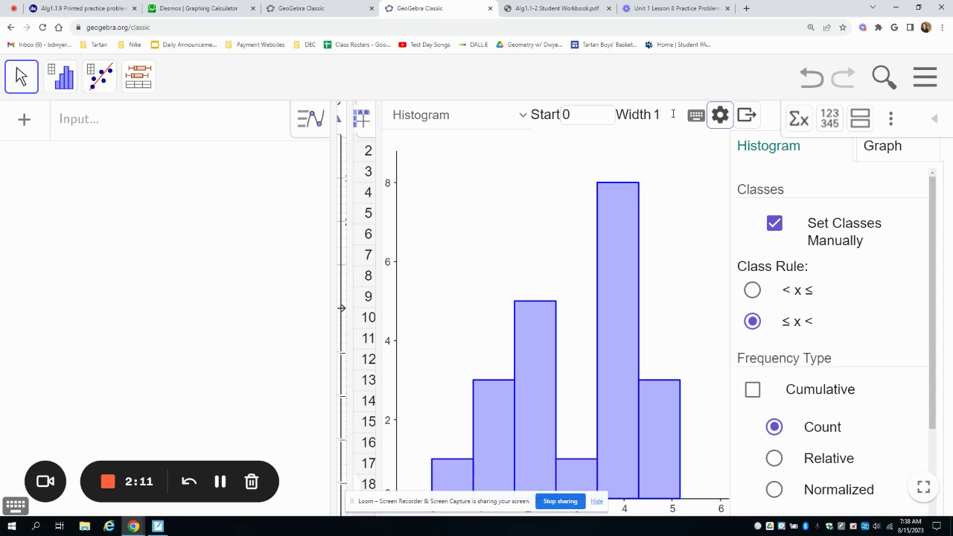
{"action": "key", "text": "Return"}
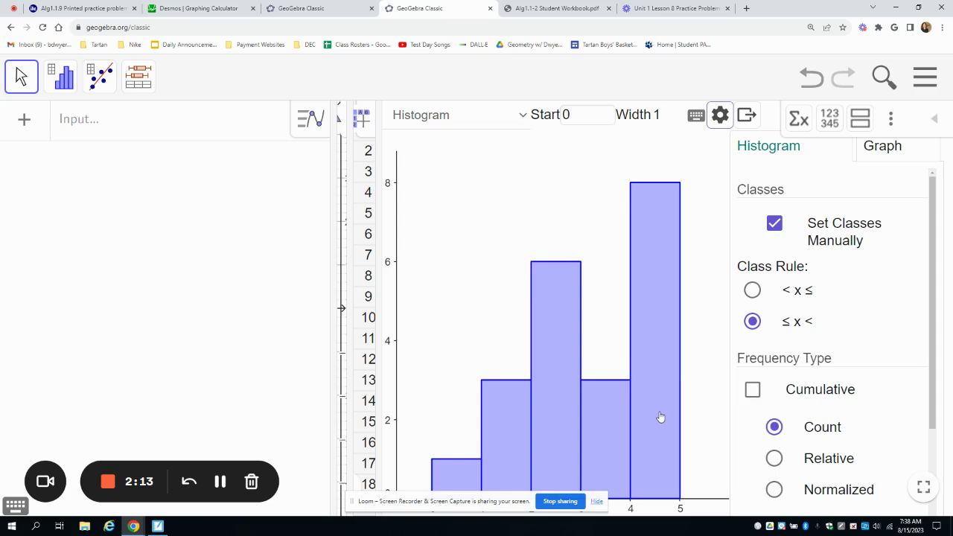
{"action": "left_click_drag", "start_coordinate": [463, 500], "coordinate": [805, 492]}
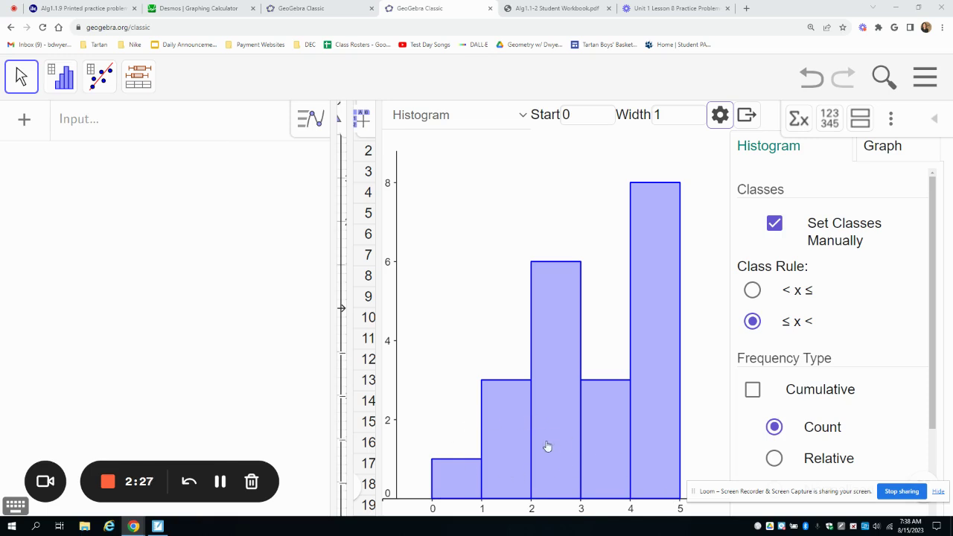
Step: Snip the ratings histogram and paste it onto the SMART Notebook problem slide
{"action": "key", "text": "super+shift+s"}
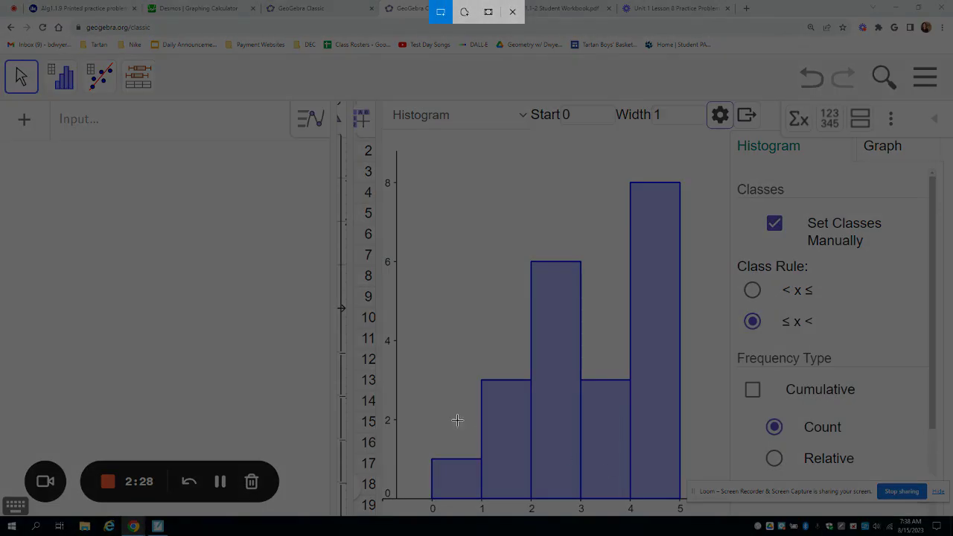
{"action": "left_click_drag", "start_coordinate": [685, 508], "coordinate": [368, 136]}
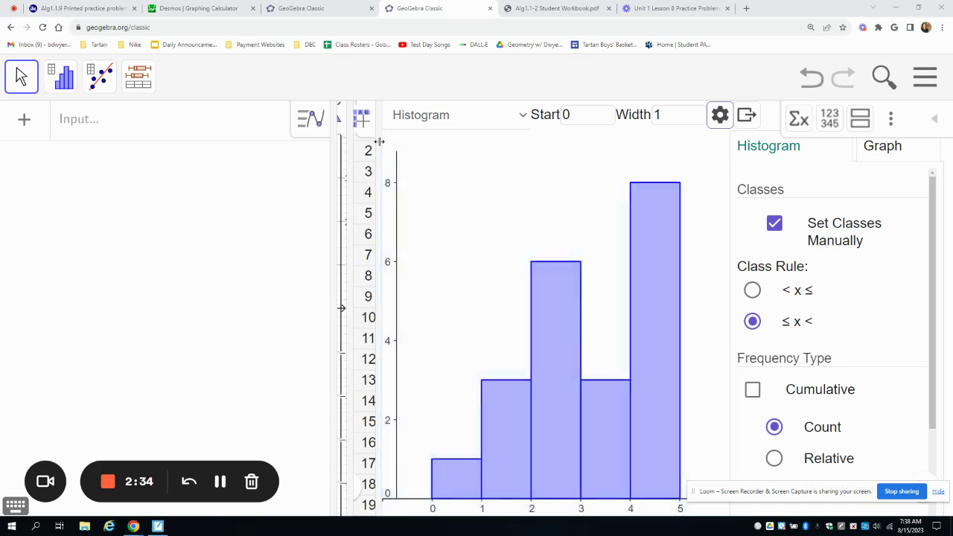
{"action": "key", "text": "alt+Tab"}
{"action": "key", "text": "alt+Tab"}
{"action": "key", "text": "alt+Tab"}
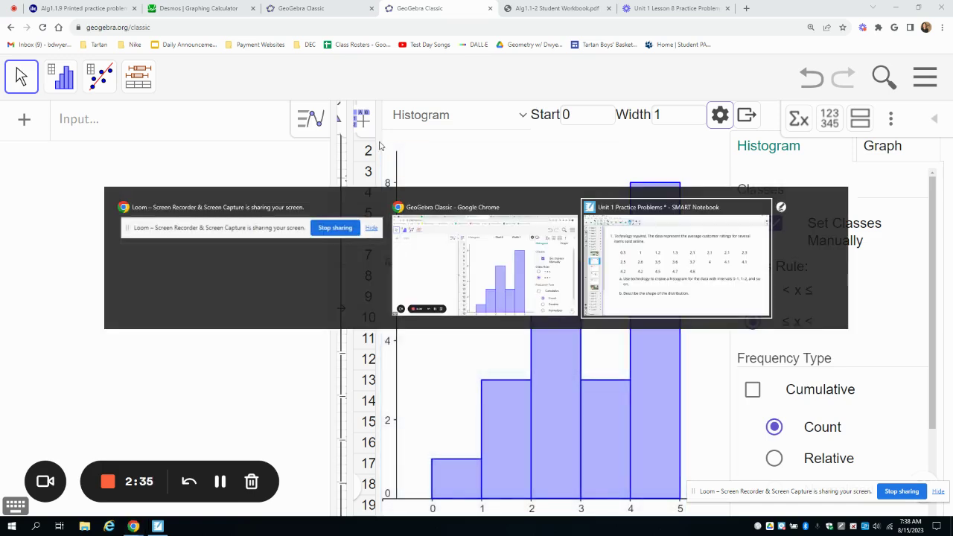
{"action": "key", "text": "ctrl+v"}
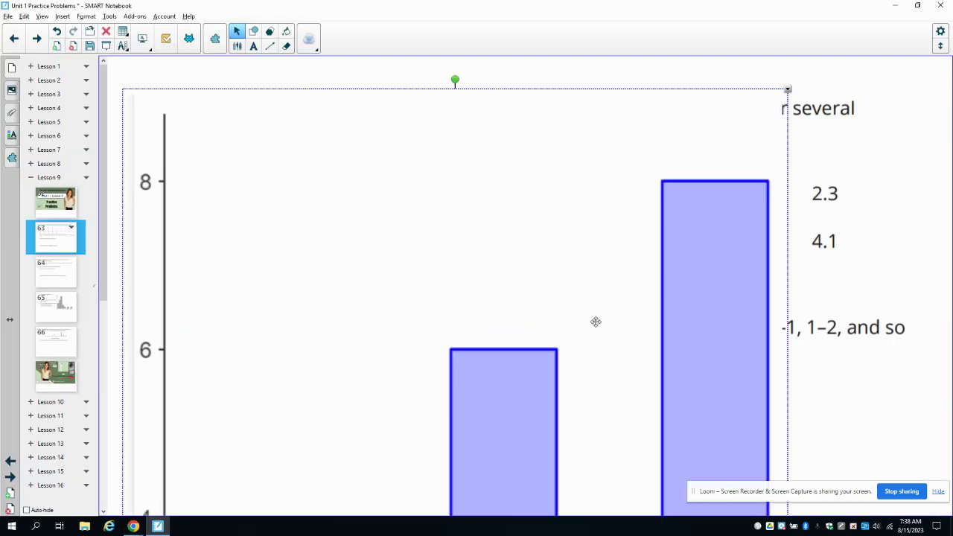
Step: Shrink the histogram image and place it on the right, beside the ratings data
{"action": "left_click_drag", "start_coordinate": [596, 321], "coordinate": [589, 145]}
{"action": "left_click_drag", "start_coordinate": [570, 419], "coordinate": [617, 263]}
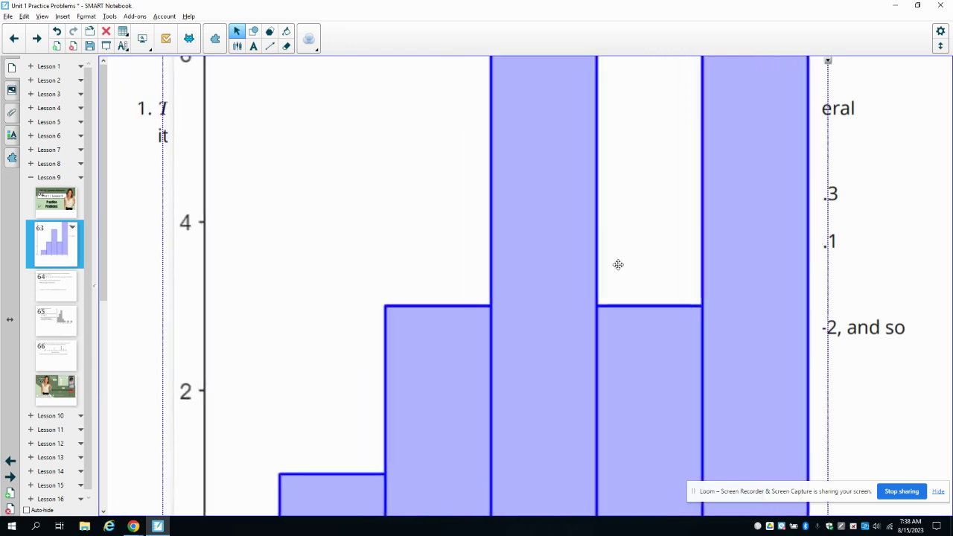
{"action": "left_click_drag", "start_coordinate": [603, 355], "coordinate": [608, 216]}
{"action": "left_click_drag", "start_coordinate": [831, 433], "coordinate": [679, 250]}
{"action": "left_click_drag", "start_coordinate": [623, 236], "coordinate": [713, 223]}
{"action": "left_click_drag", "start_coordinate": [651, 186], "coordinate": [857, 410]}
{"action": "left_click_drag", "start_coordinate": [909, 459], "coordinate": [867, 417]}
{"action": "left_click_drag", "start_coordinate": [835, 256], "coordinate": [857, 306]}
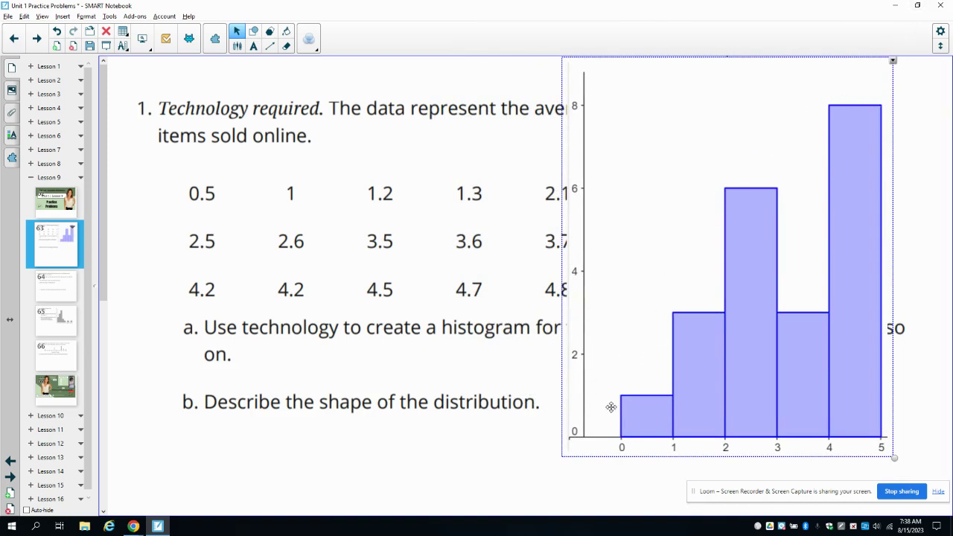
{"action": "left_click", "coordinate": [597, 489]}
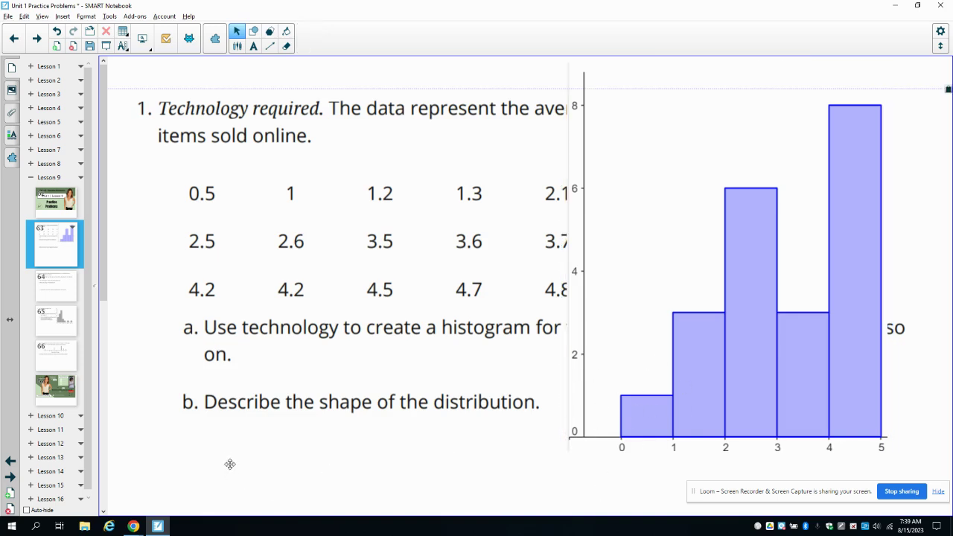
Step: Type 'Skewed left, center is around 3.' under part b, then go to slide 64
{"action": "left_click", "coordinate": [253, 45]}
{"action": "left_click", "coordinate": [142, 447]}
{"action": "type", "text": "Skewed"}
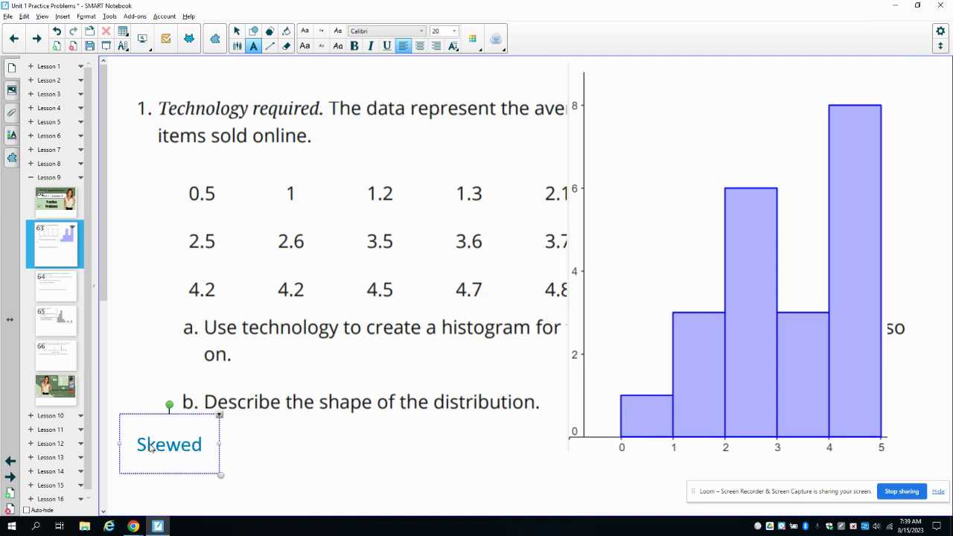
{"action": "type", "text": " left"}
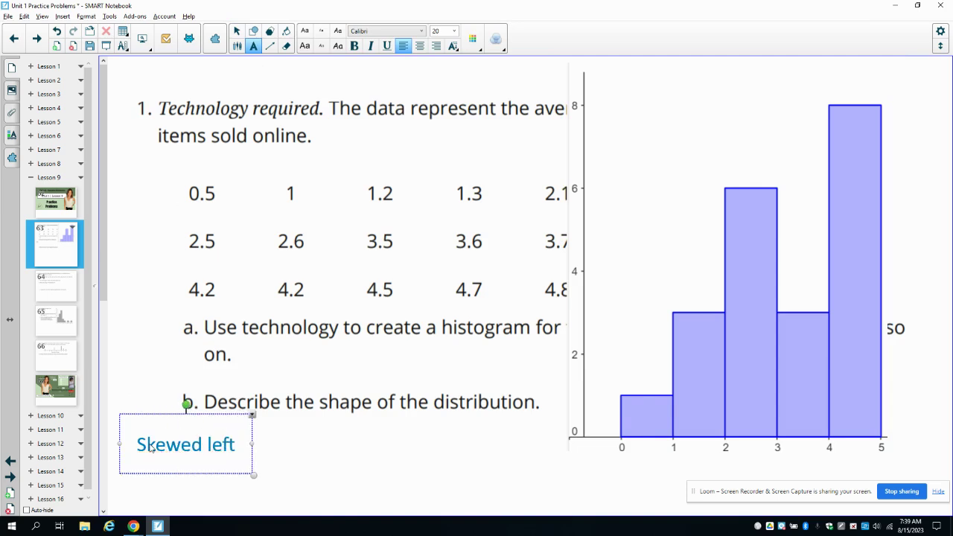
{"action": "type", "text": ", center"}
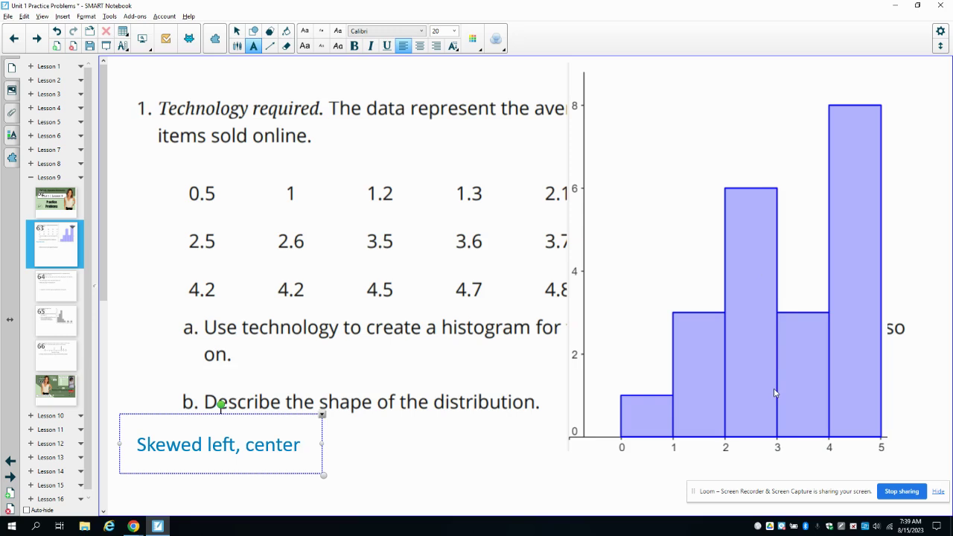
{"action": "type", "text": "is around 3."}
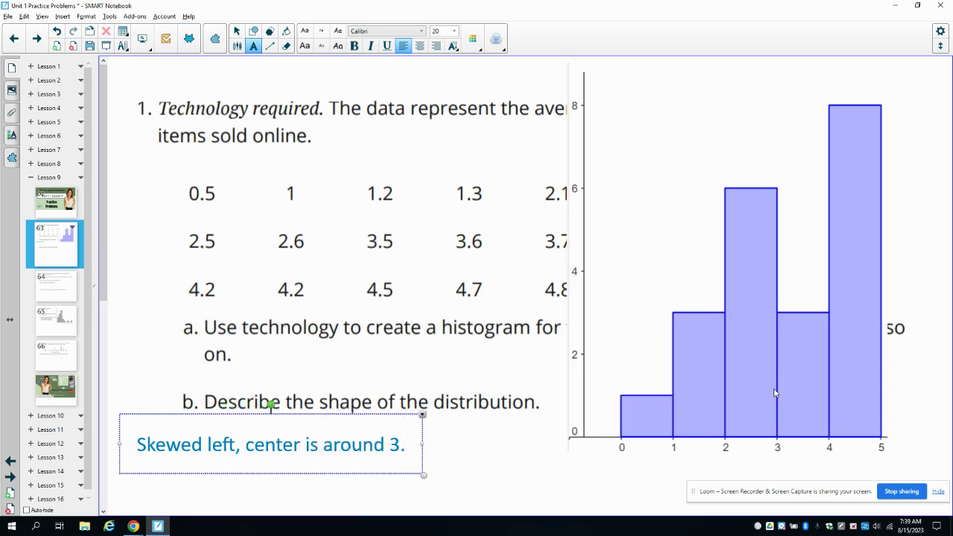
{"action": "left_click", "coordinate": [64, 292]}
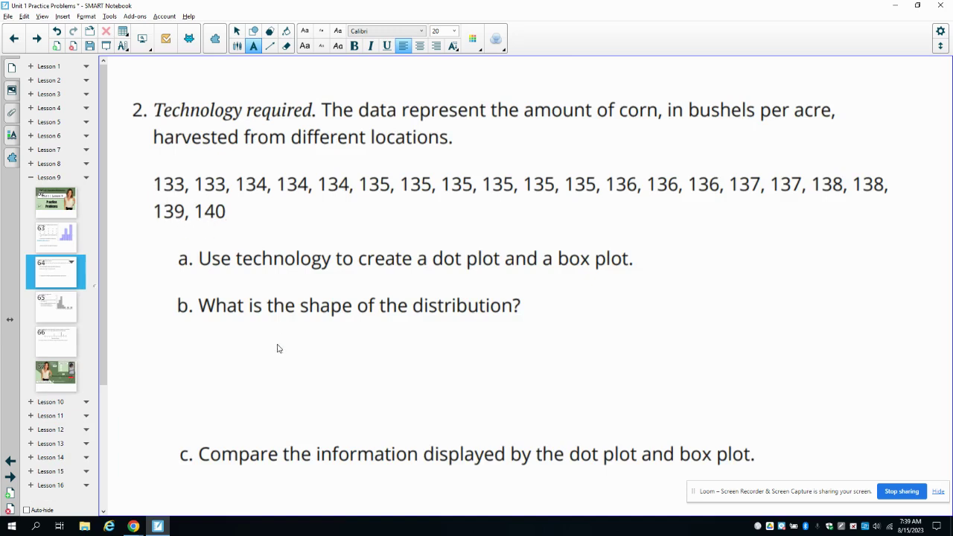
Step: Switch back to the GeoGebra Classic window from Chrome's taskbar preview
{"action": "mouse_move", "coordinate": [133, 525]}
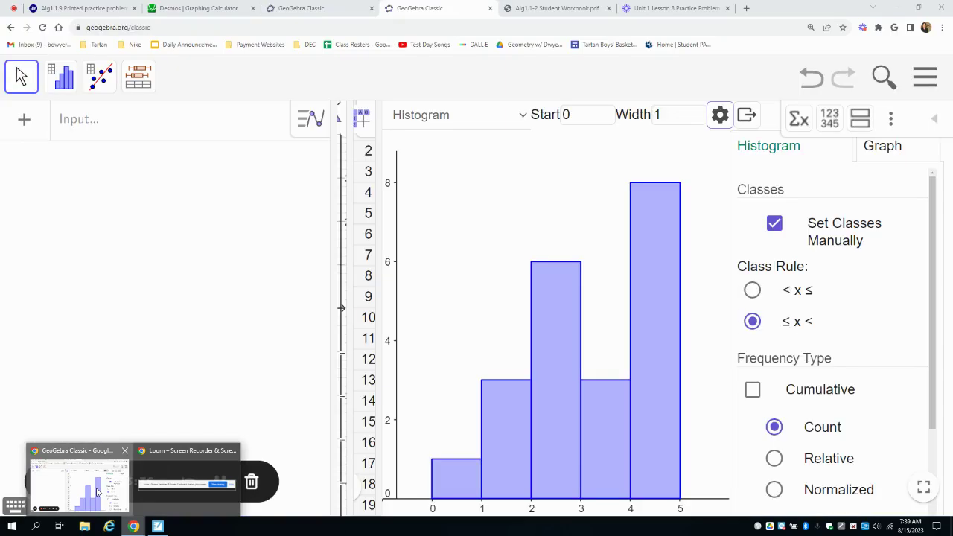
{"action": "left_click", "coordinate": [97, 491]}
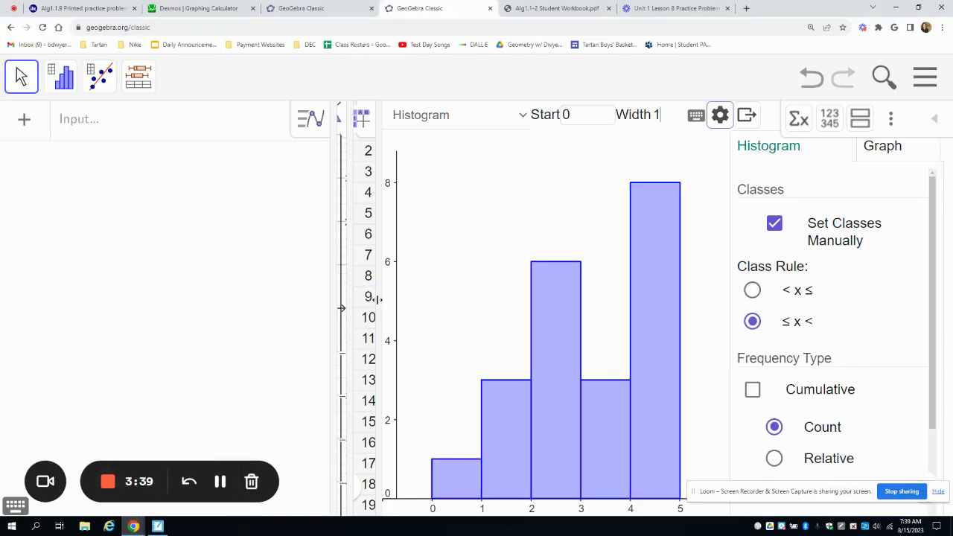
Step: Widen the spreadsheet and paste the corn data into column B starting at B1
{"action": "left_click_drag", "start_coordinate": [377, 299], "coordinate": [585, 287]}
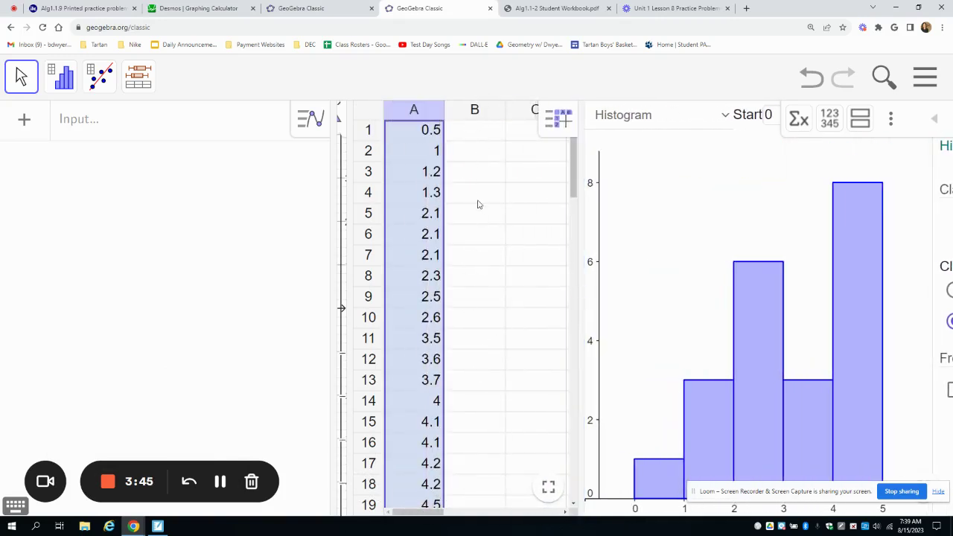
{"action": "left_click", "coordinate": [220, 482]}
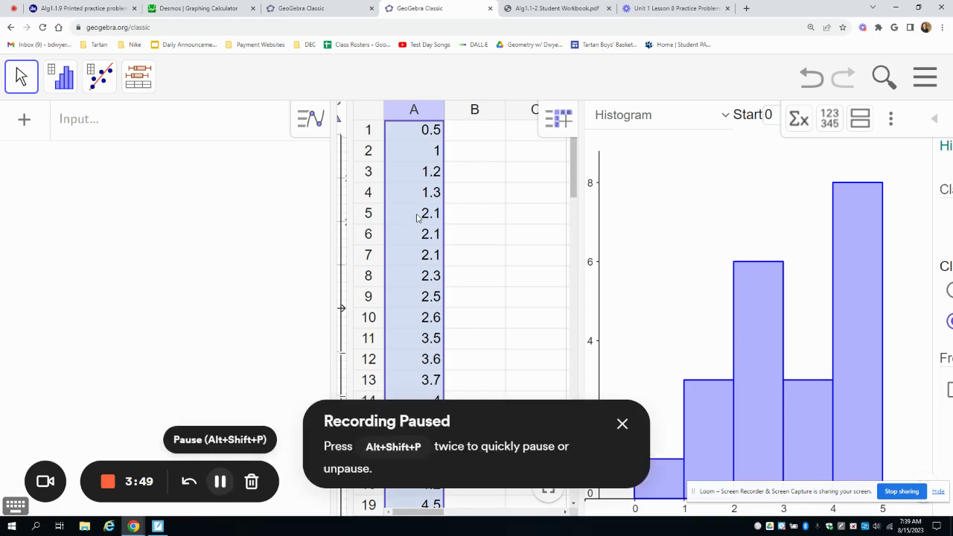
{"action": "left_click", "coordinate": [472, 132]}
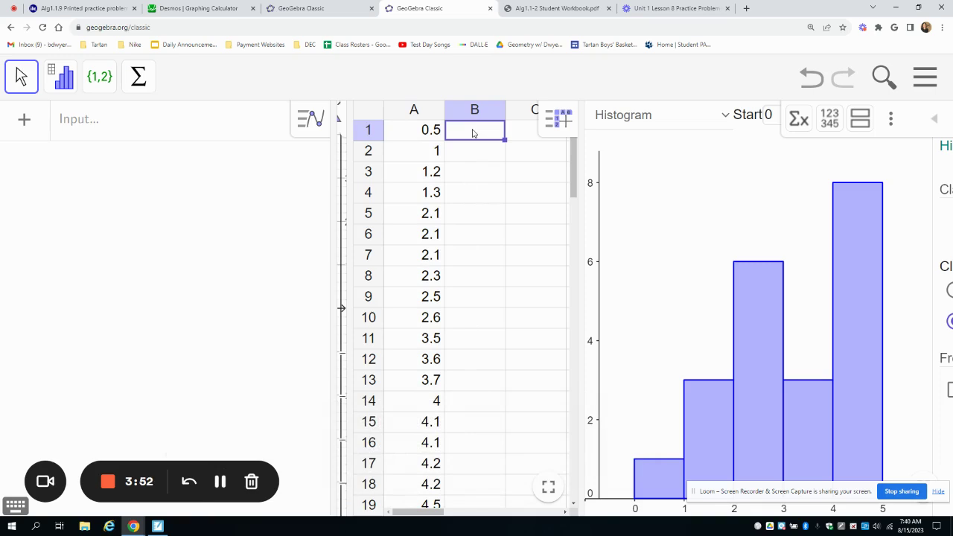
{"action": "key", "text": "ctrl+v"}
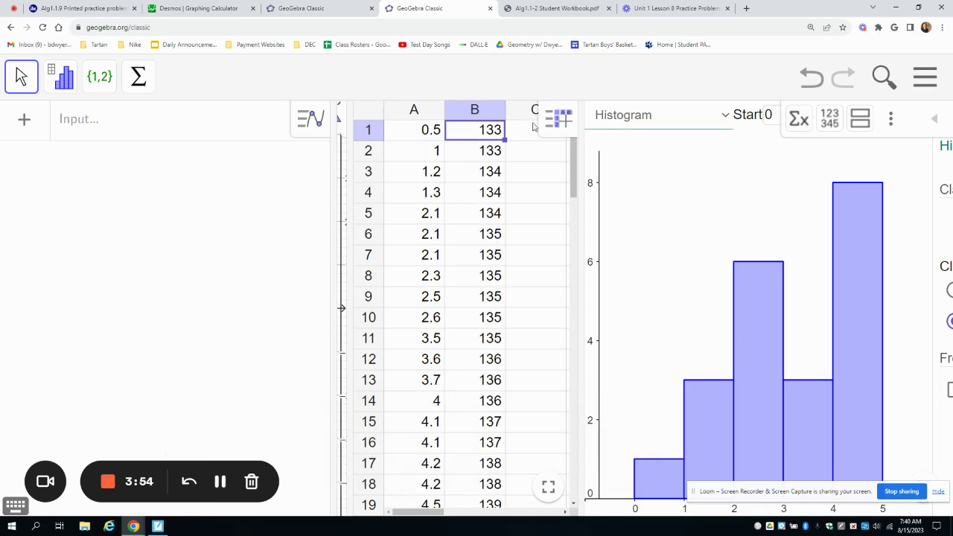
Step: Run One Variable Analysis on column B and hide the spreadsheet to show its histogram
{"action": "left_click", "coordinate": [482, 106]}
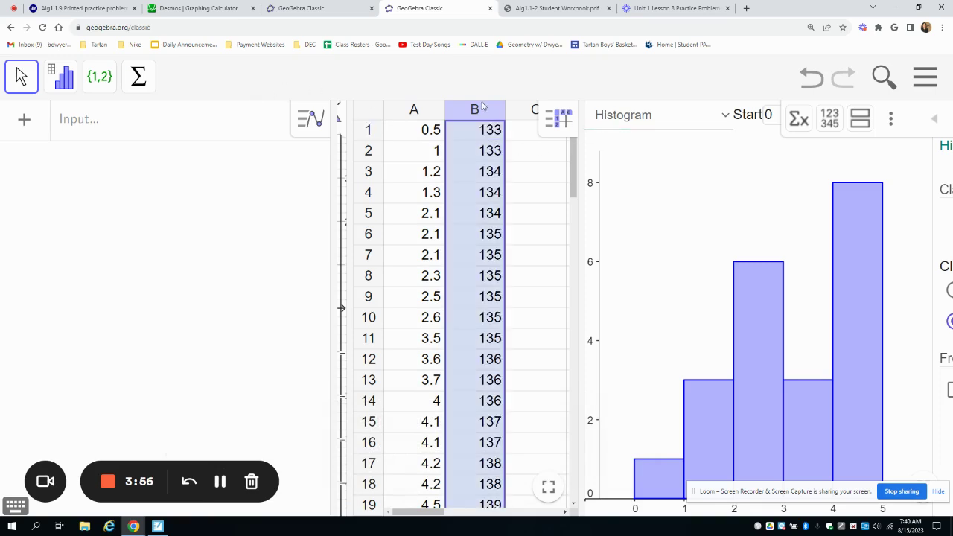
{"action": "left_click", "coordinate": [58, 72]}
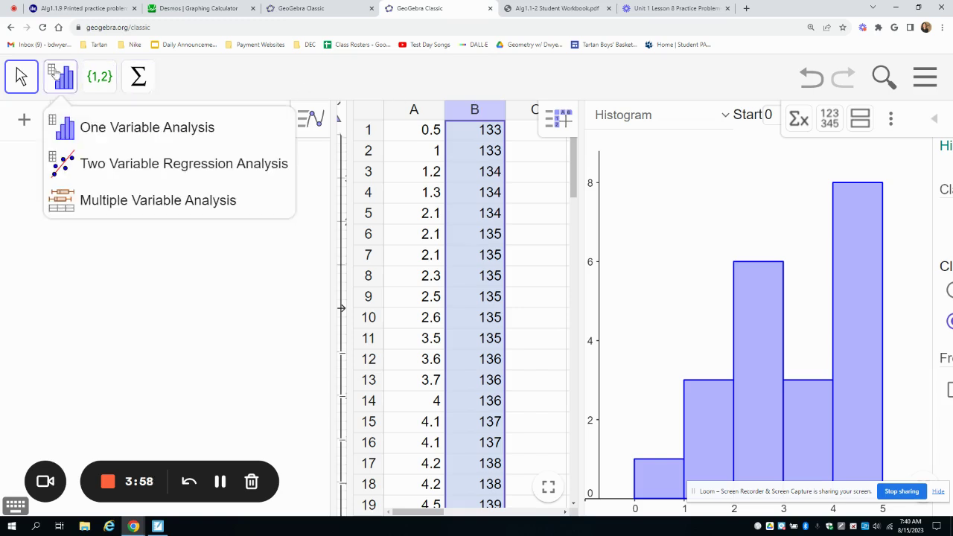
{"action": "left_click", "coordinate": [84, 136]}
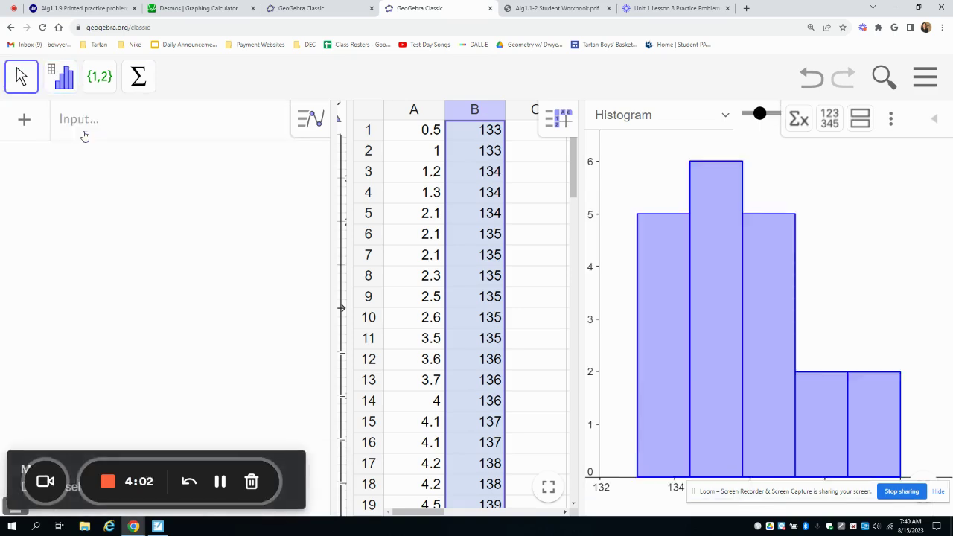
{"action": "left_click_drag", "start_coordinate": [579, 246], "coordinate": [346, 280]}
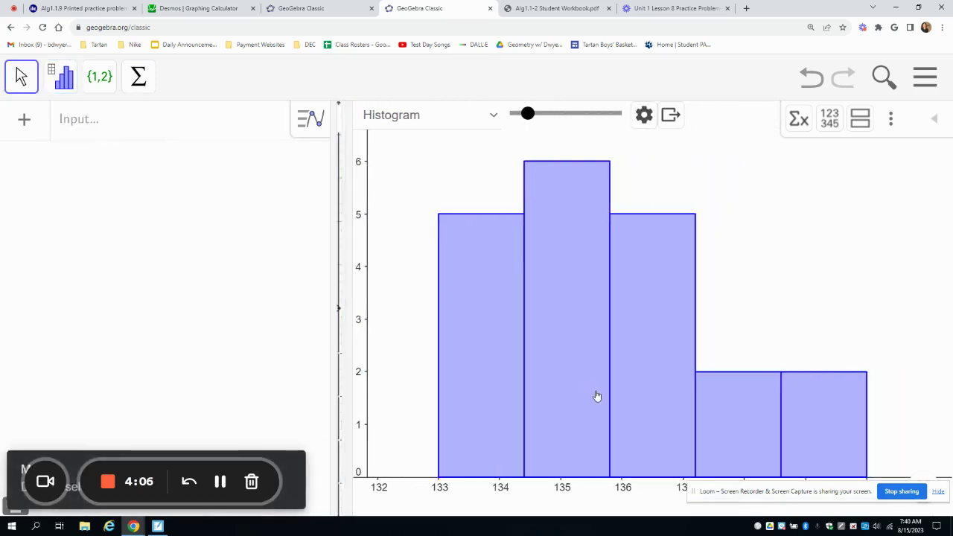
Step: Change the corn-yield chart from a histogram to a Dot Plot
{"action": "left_click", "coordinate": [491, 127]}
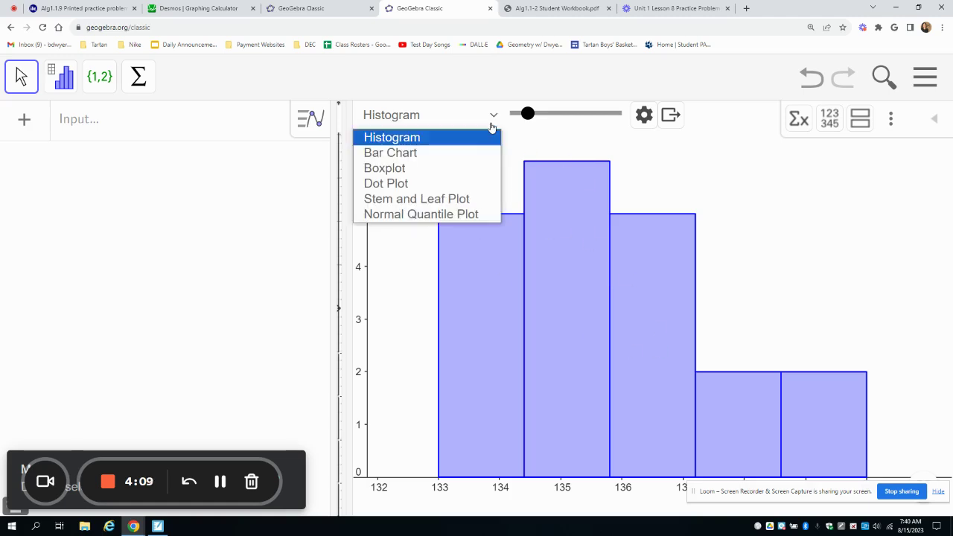
{"action": "left_click", "coordinate": [449, 186]}
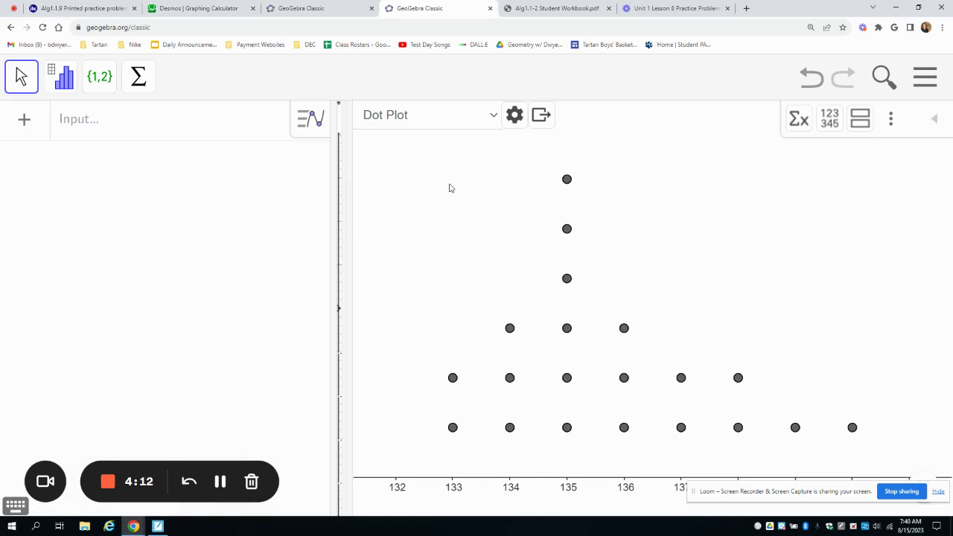
{"action": "left_click", "coordinate": [414, 117]}
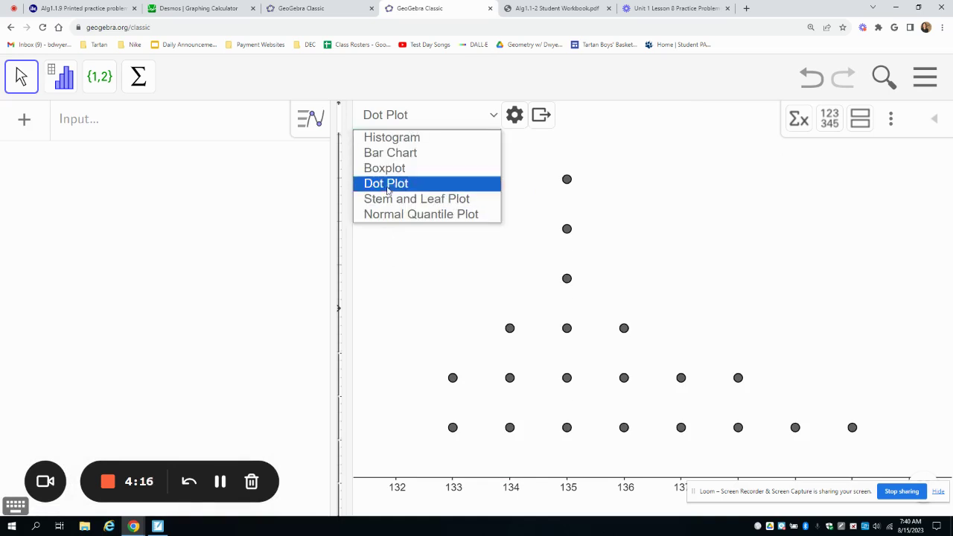
{"action": "left_click", "coordinate": [387, 279]}
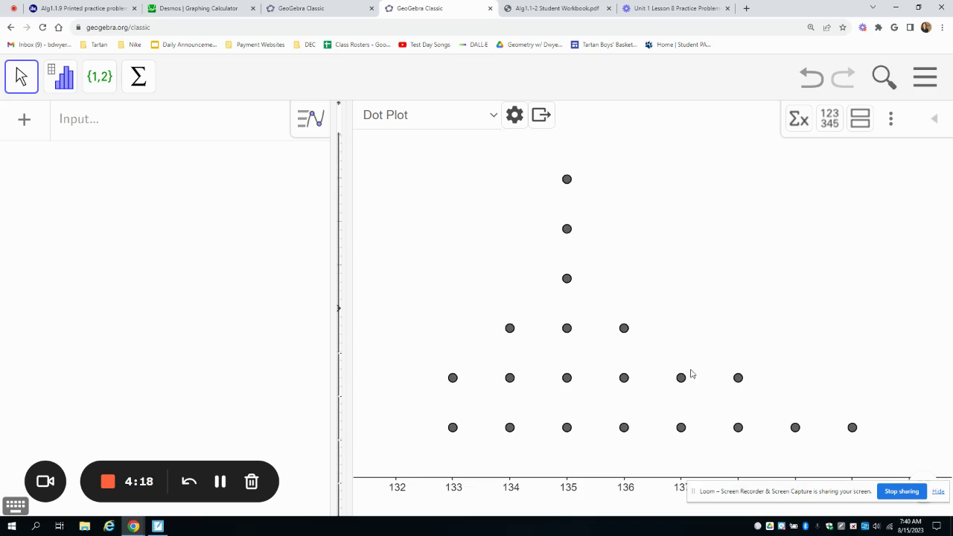
{"action": "left_click_drag", "start_coordinate": [780, 493], "coordinate": [188, 18]}
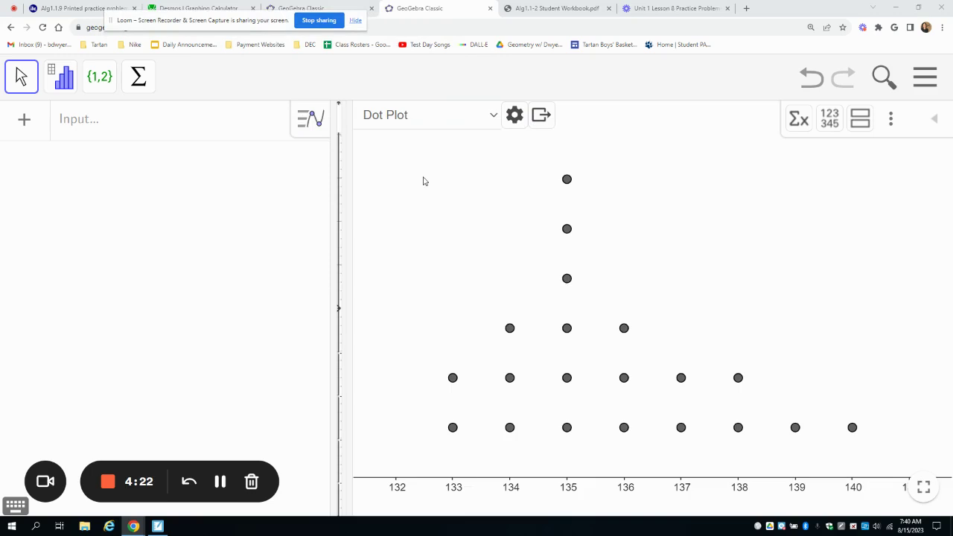
Step: Snip the dot plot as an image and switch back to SMART Notebook
{"action": "key", "text": "super+shift+s"}
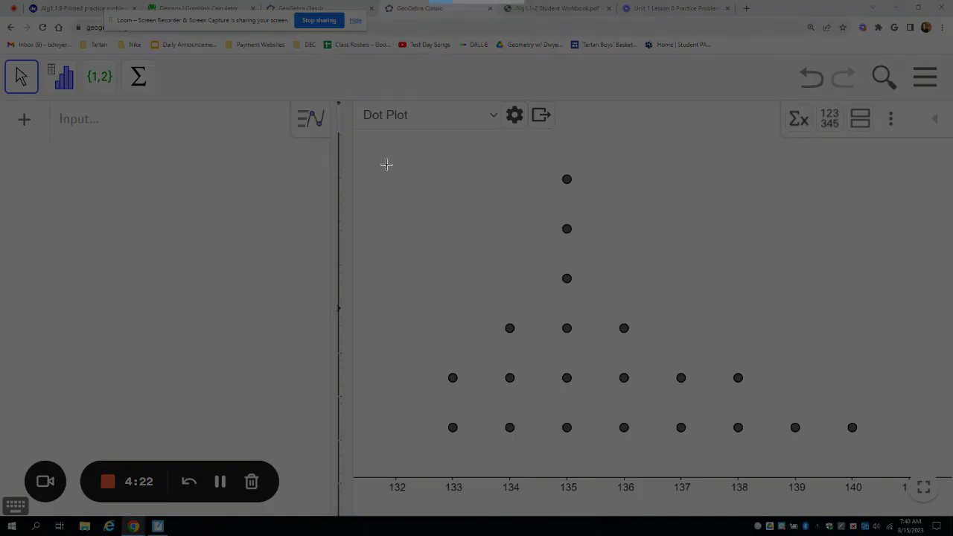
{"action": "left_click_drag", "start_coordinate": [386, 165], "coordinate": [878, 508]}
{"action": "key", "text": "alt+Tab"}
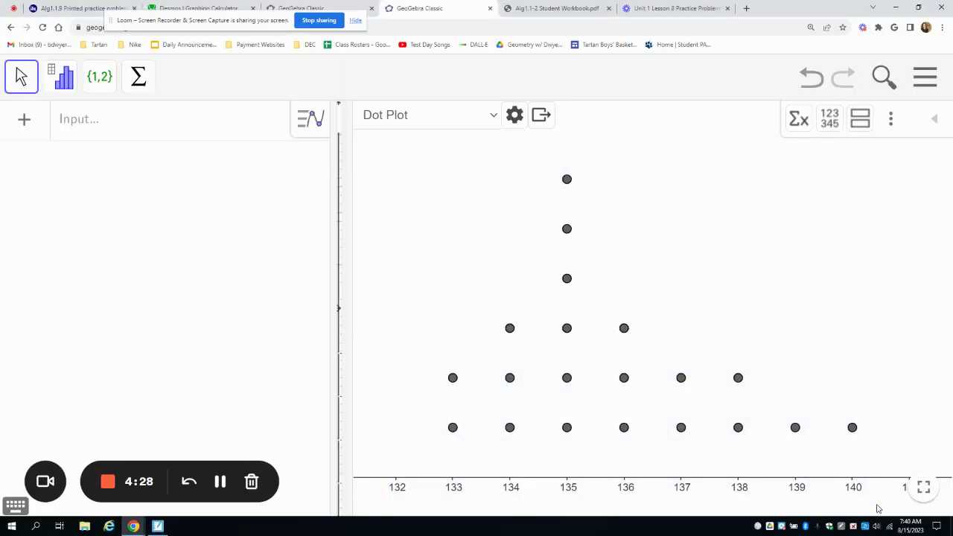
{"action": "key", "text": "alt+Tab"}
{"action": "key", "text": "alt+Tab"}
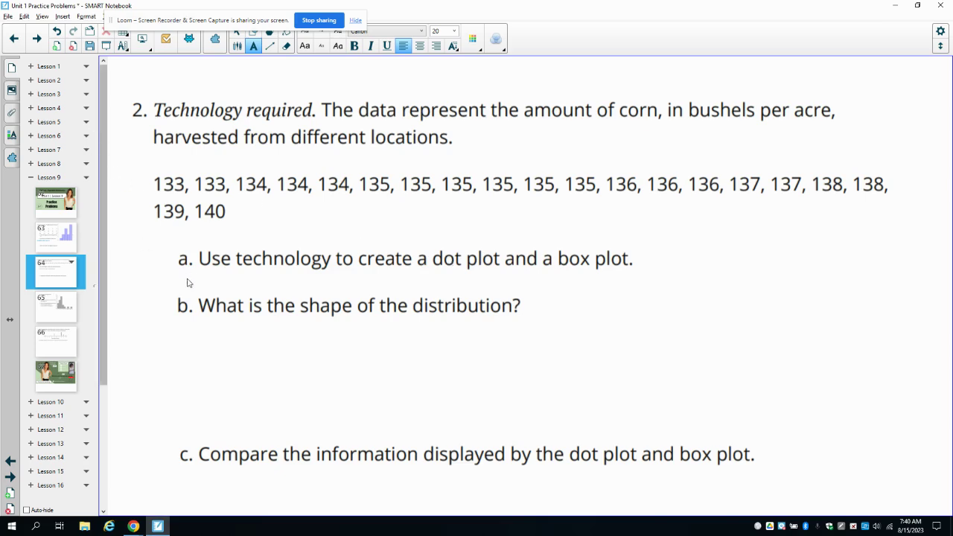
Step: Paste the dot plot image onto slide 64, discarding stray empty text boxes
{"action": "scroll", "coordinate": [277, 338], "scroll_direction": "down", "scroll_amount": 1}
{"action": "scroll", "coordinate": [277, 339], "scroll_direction": "down", "scroll_amount": 3}
{"action": "left_click", "coordinate": [293, 379]}
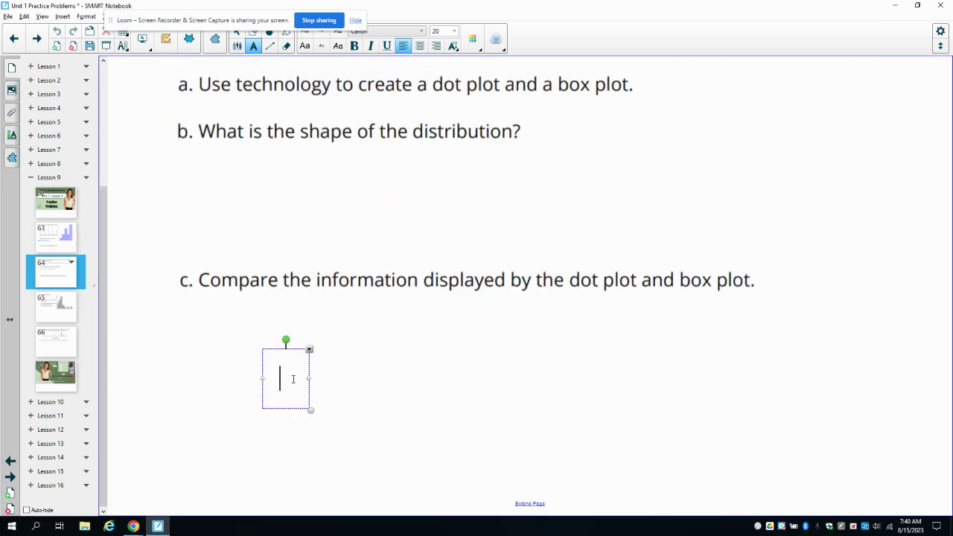
{"action": "left_click", "coordinate": [424, 428]}
{"action": "key", "text": "ctrl+v"}
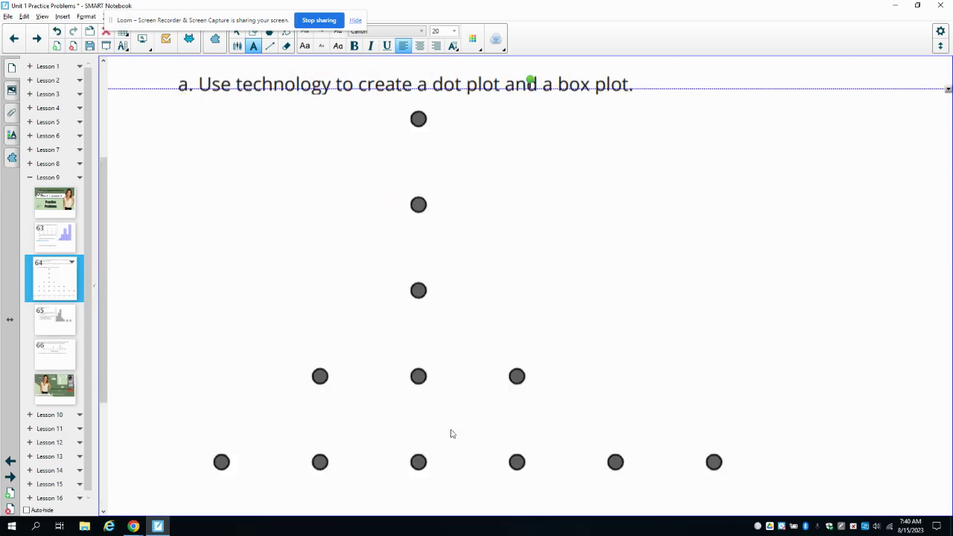
{"action": "left_click_drag", "start_coordinate": [472, 344], "coordinate": [565, 458]}
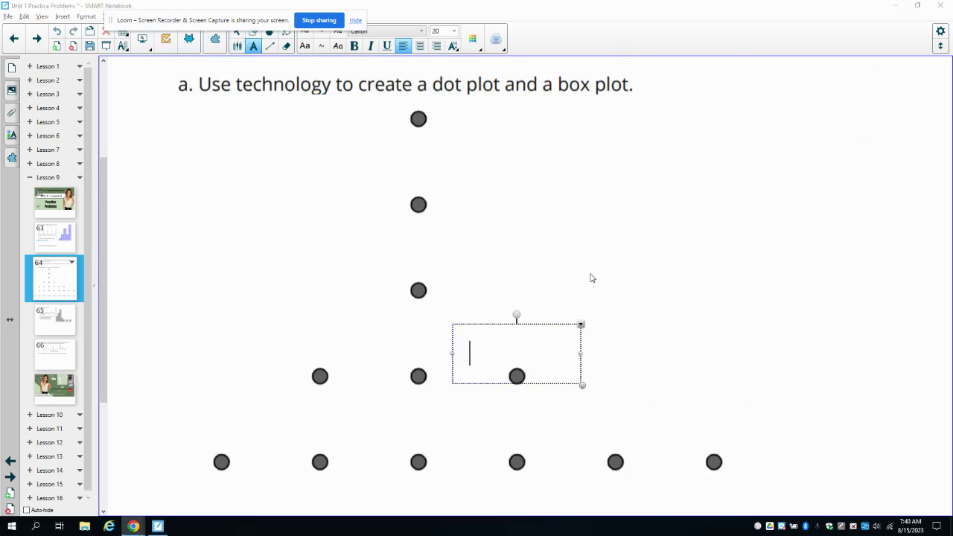
{"action": "left_click", "coordinate": [233, 153]}
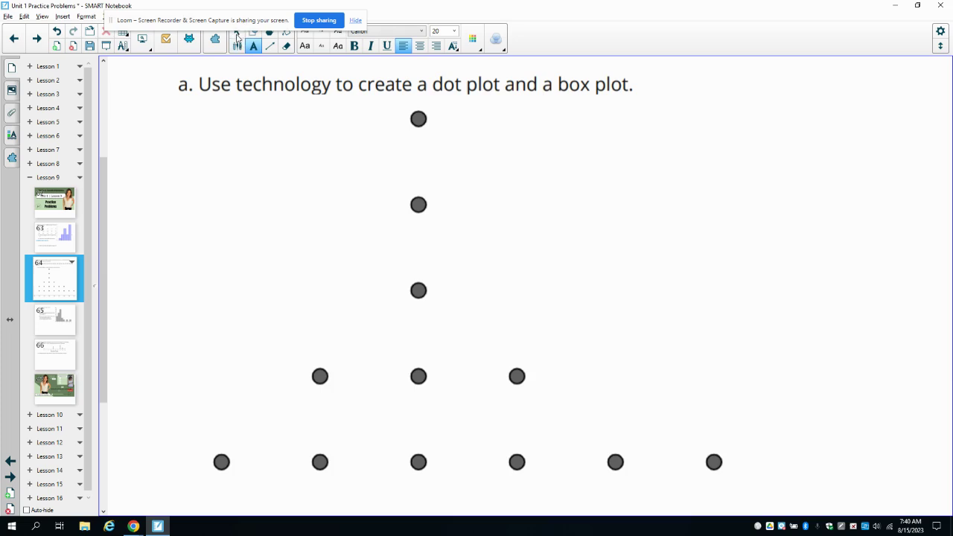
{"action": "left_click_drag", "start_coordinate": [255, 16], "coordinate": [194, 101]}
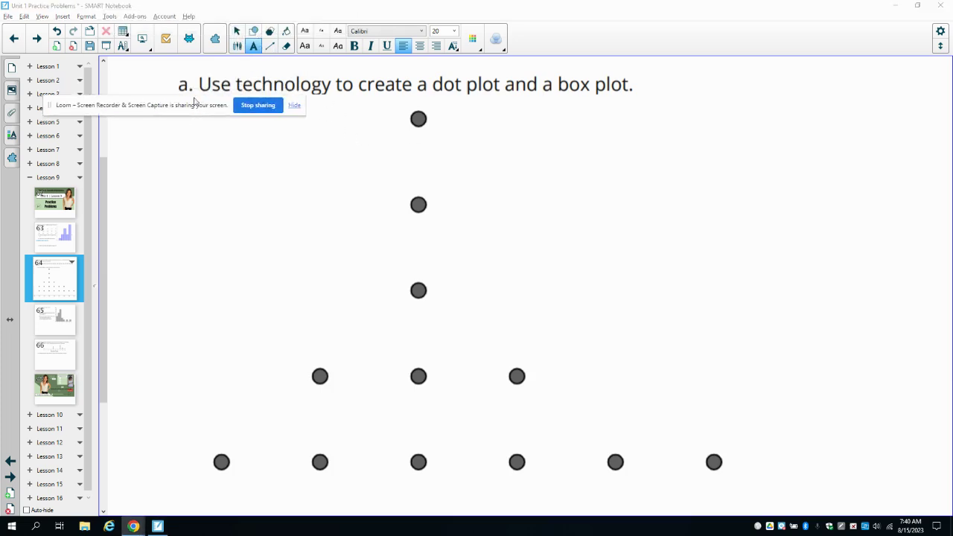
Step: Shrink the dot plot and place it at the slide's lower left below question b
{"action": "left_click", "coordinate": [233, 31]}
{"action": "left_click", "coordinate": [672, 428]}
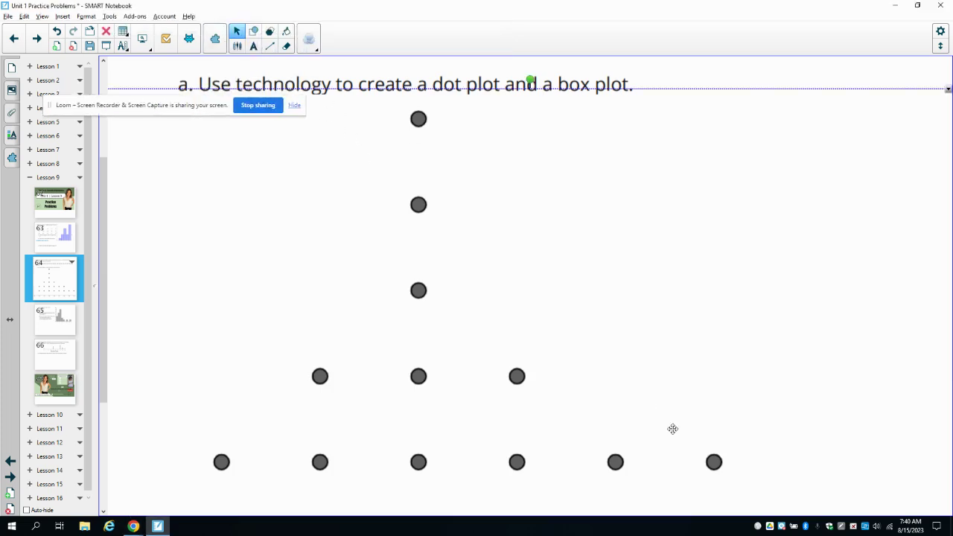
{"action": "left_click_drag", "start_coordinate": [671, 427], "coordinate": [559, 318]}
{"action": "scroll", "coordinate": [744, 410], "scroll_direction": "down", "scroll_amount": 2}
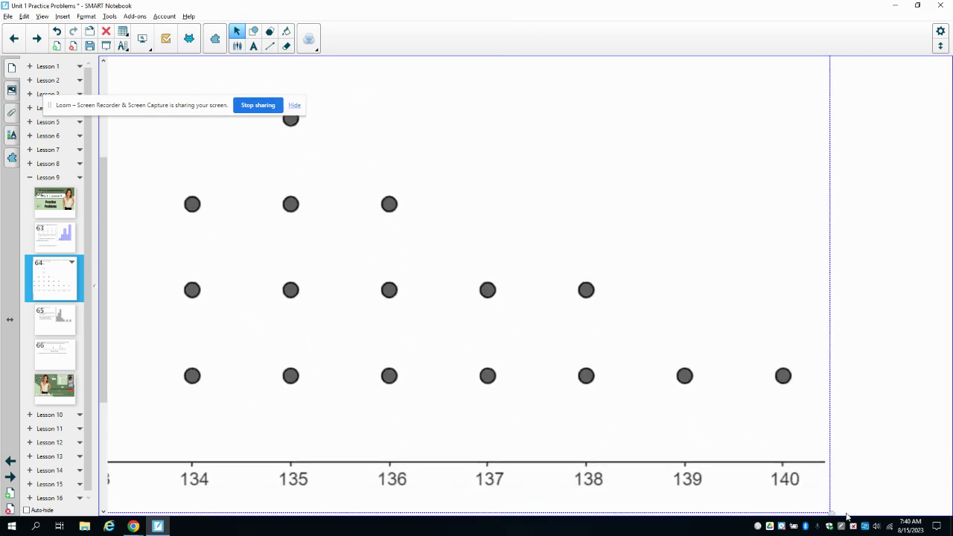
{"action": "left_click_drag", "start_coordinate": [829, 512], "coordinate": [582, 336]}
{"action": "left_click_drag", "start_coordinate": [480, 298], "coordinate": [731, 459]}
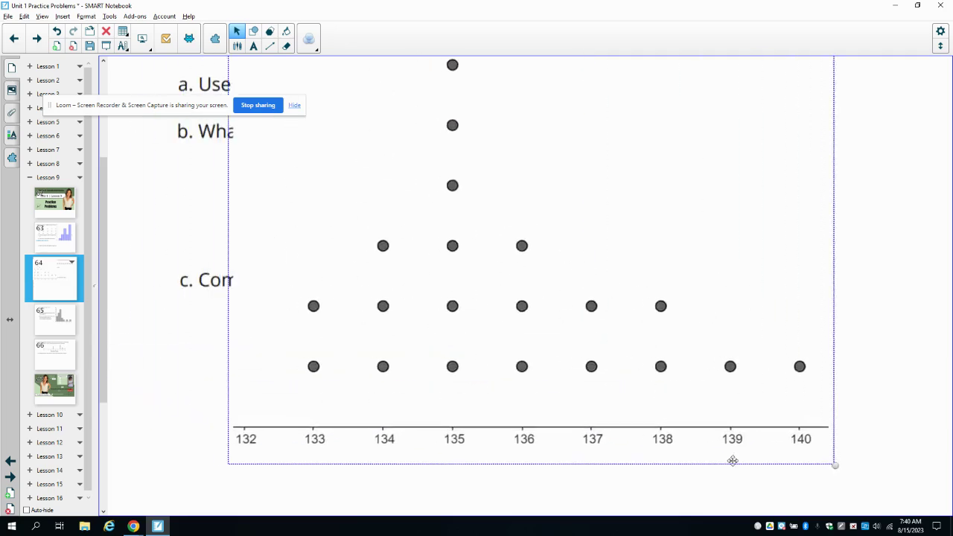
{"action": "left_click_drag", "start_coordinate": [833, 464], "coordinate": [600, 315]}
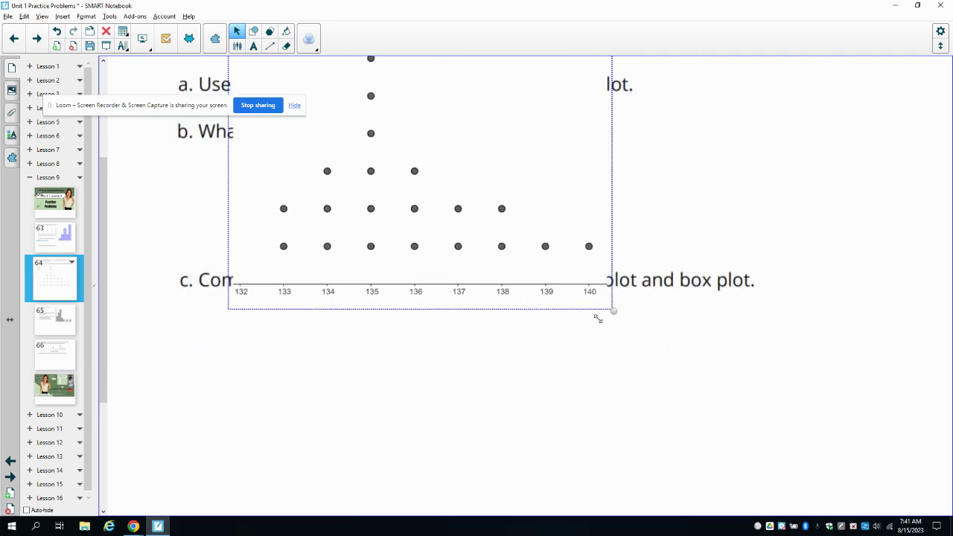
{"action": "left_click_drag", "start_coordinate": [464, 249], "coordinate": [384, 476]}
{"action": "key", "text": "alt+Tab"}
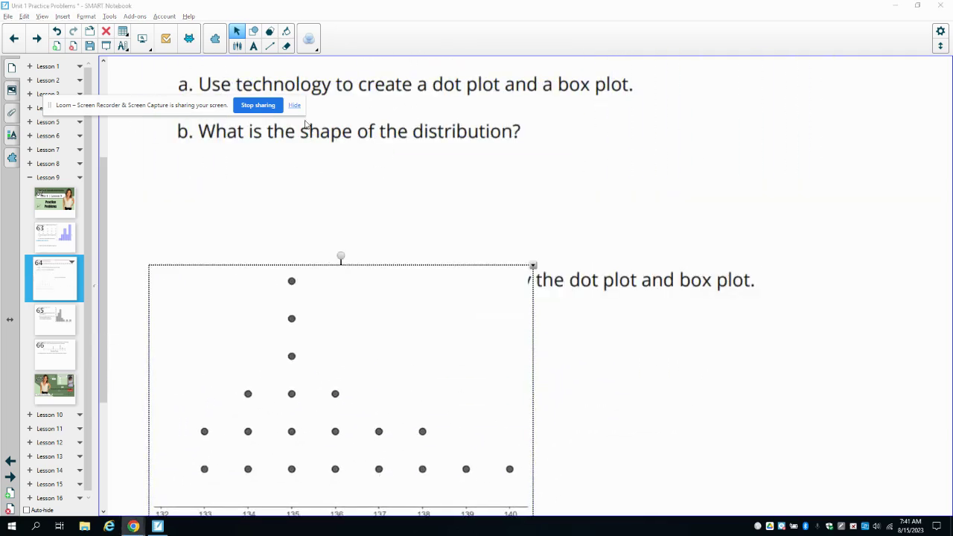
{"action": "key", "text": "alt+Tab"}
{"action": "key", "text": "alt+Tab"}
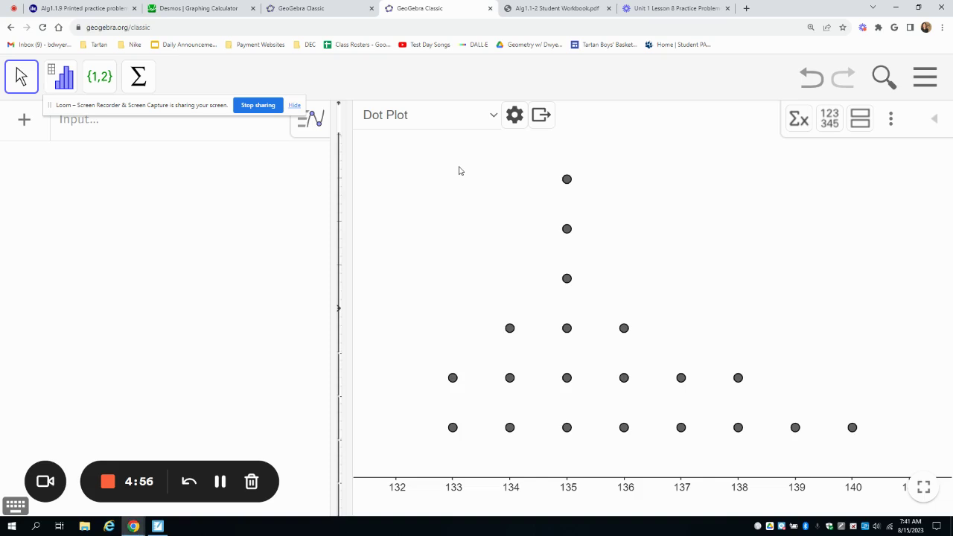
Step: Switch the corn-yield chart from Dot Plot to Boxplot and paste a snip of it onto slide 64
{"action": "left_click", "coordinate": [436, 121]}
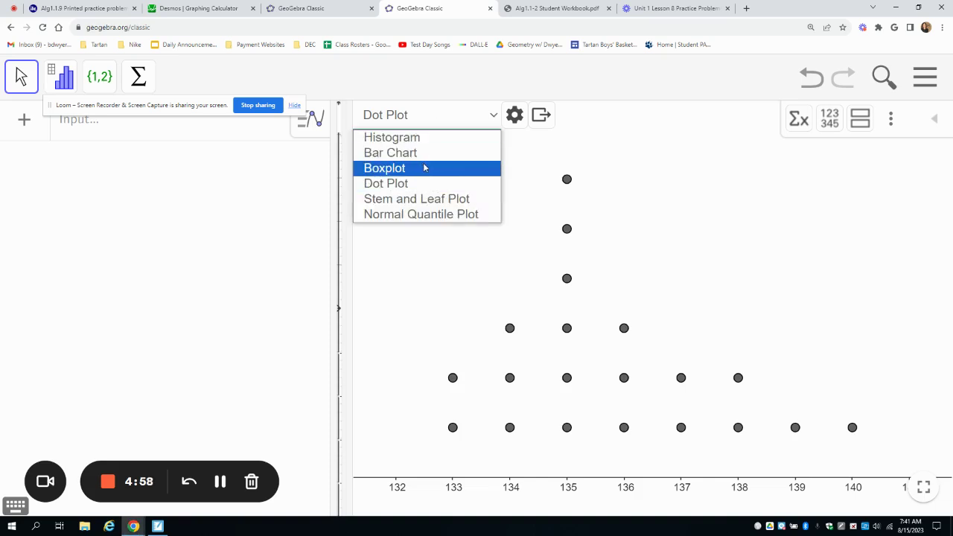
{"action": "left_click", "coordinate": [425, 168]}
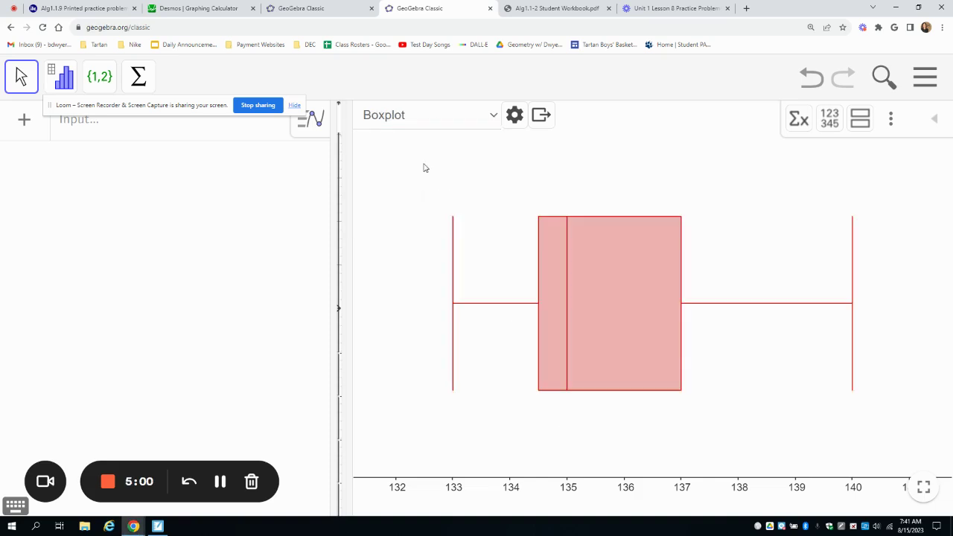
{"action": "key", "text": "super+shift+s"}
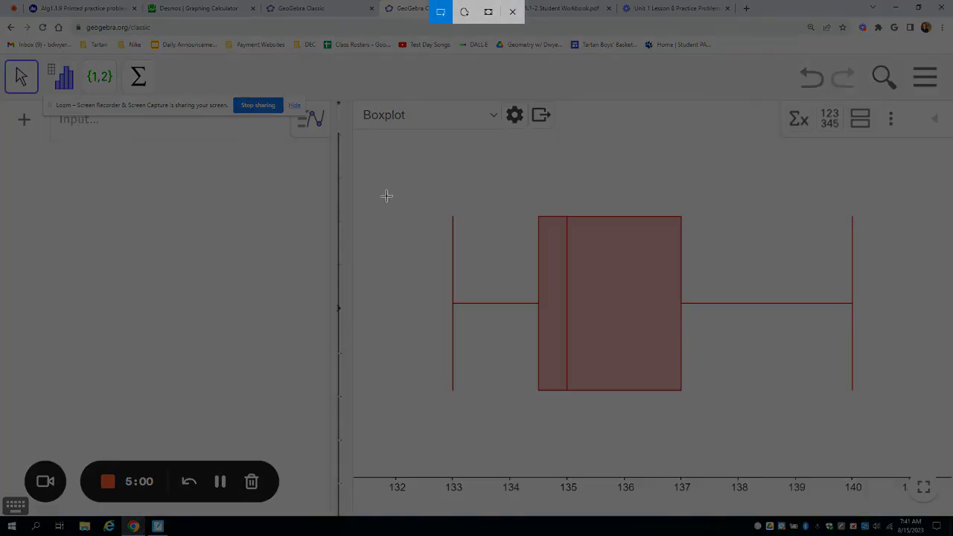
{"action": "left_click_drag", "start_coordinate": [386, 196], "coordinate": [872, 496]}
{"action": "key", "text": "alt+Tab"}
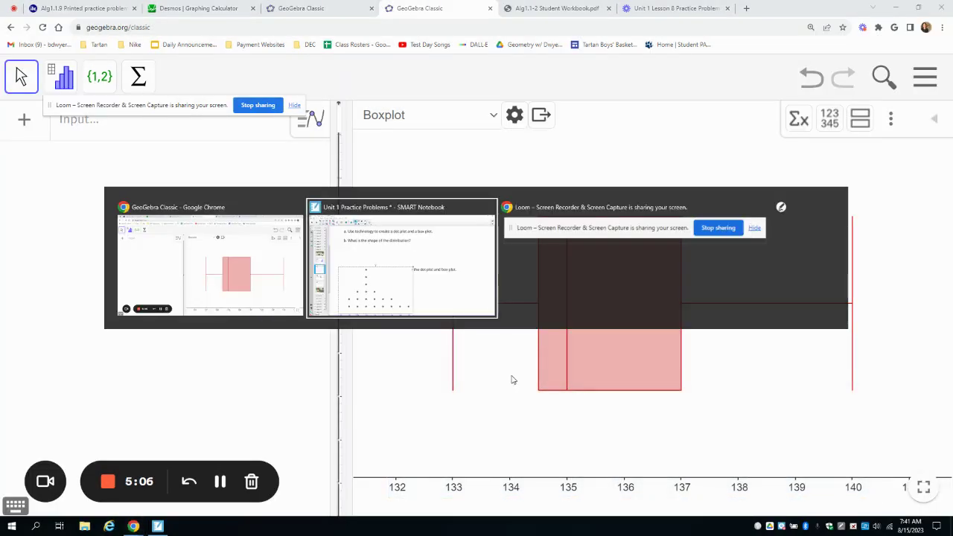
{"action": "key", "text": "ctrl+v"}
Step: Shrink the pasted boxplot and move it toward the right side of the slide
{"action": "scroll", "coordinate": [580, 402], "scroll_direction": "down", "scroll_amount": 3}
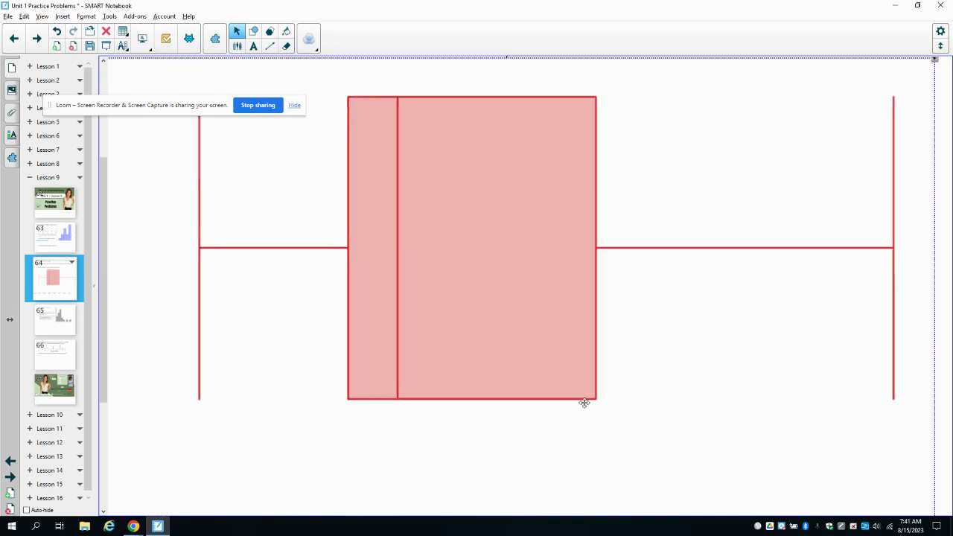
{"action": "scroll", "coordinate": [633, 302], "scroll_direction": "down", "scroll_amount": 2}
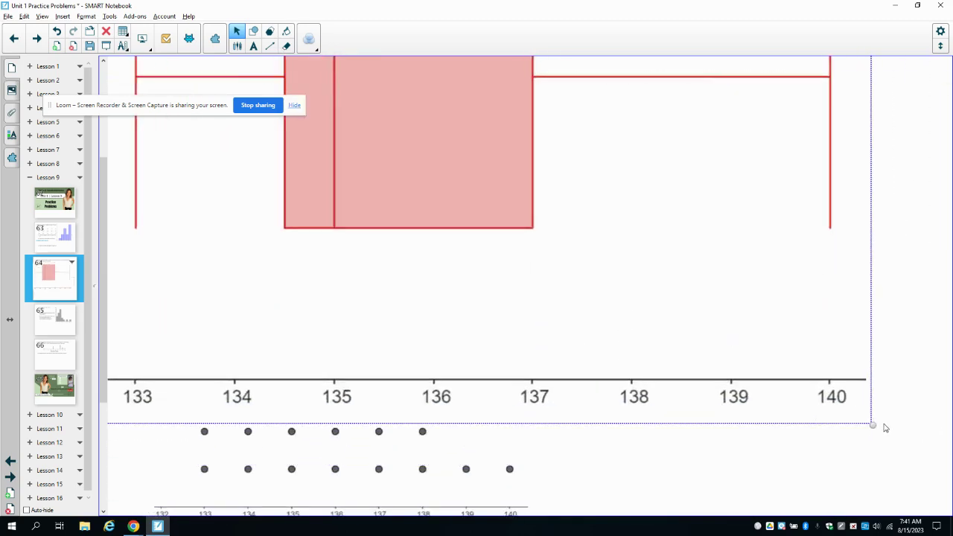
{"action": "left_click_drag", "start_coordinate": [870, 424], "coordinate": [802, 402]}
{"action": "left_click_drag", "start_coordinate": [876, 441], "coordinate": [813, 435]}
Step: Shrink the dot plot and place it beside question b, with the boxplot resized directly beneath it
{"action": "left_click", "coordinate": [522, 463]}
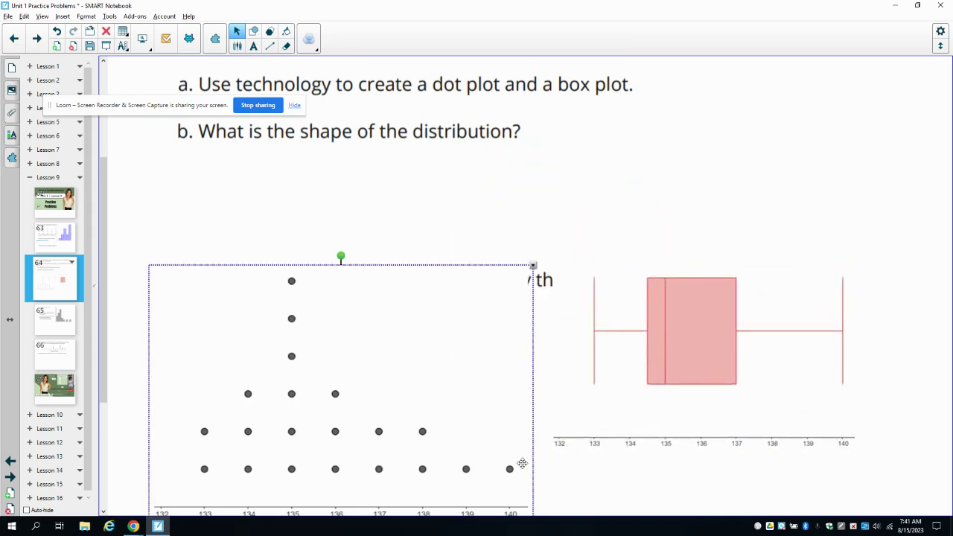
{"action": "left_click_drag", "start_coordinate": [522, 463], "coordinate": [523, 411]}
{"action": "left_click_drag", "start_coordinate": [532, 482], "coordinate": [445, 415]}
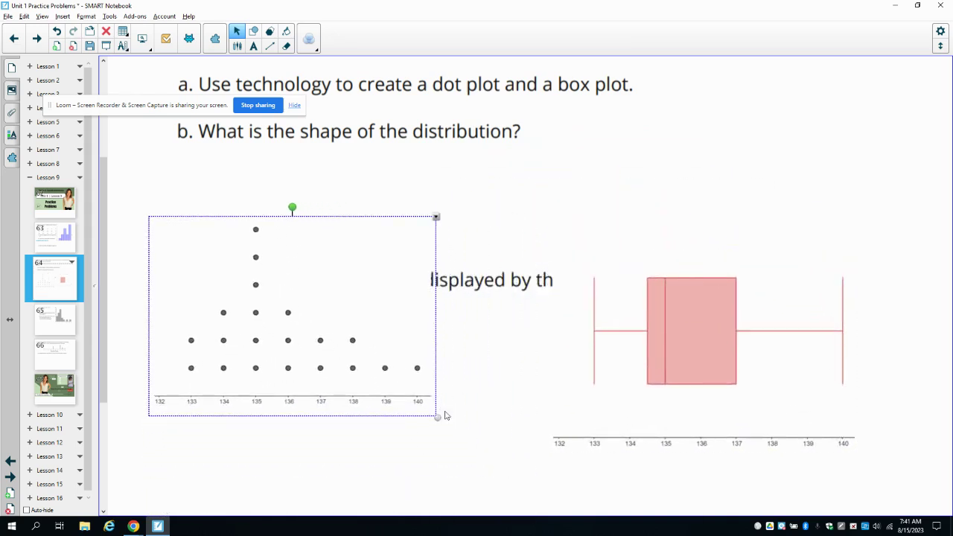
{"action": "left_click_drag", "start_coordinate": [305, 360], "coordinate": [747, 228]}
{"action": "left_click_drag", "start_coordinate": [715, 349], "coordinate": [761, 377]}
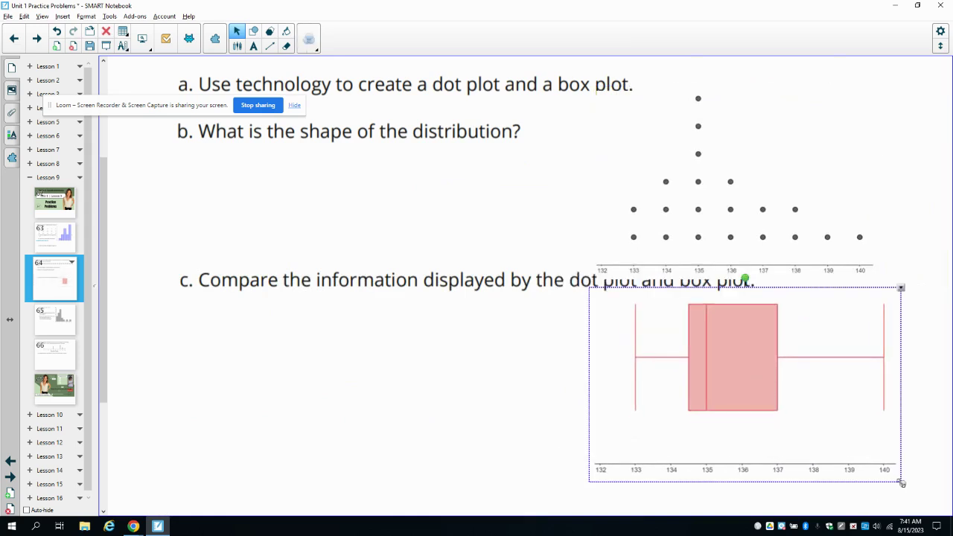
{"action": "left_click_drag", "start_coordinate": [901, 483], "coordinate": [872, 465]}
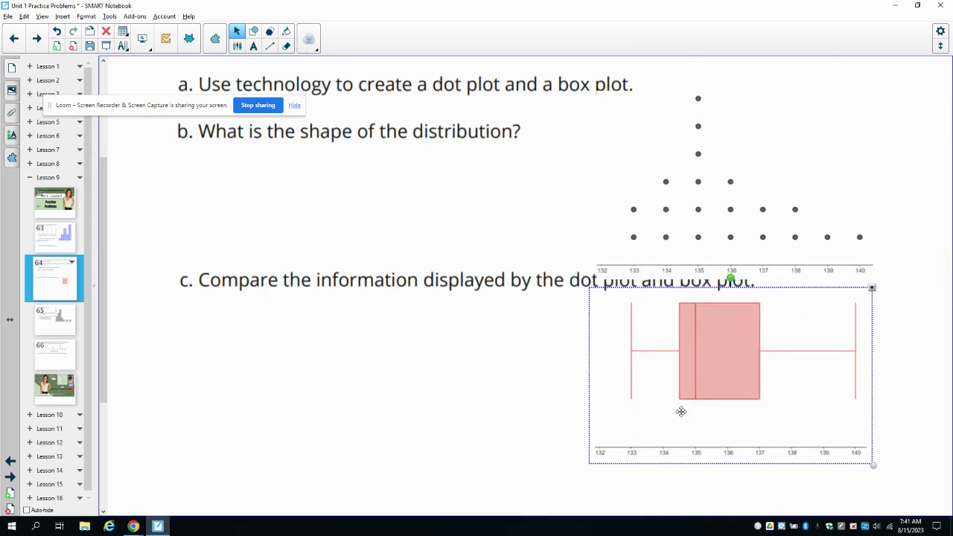
{"action": "left_click", "coordinate": [287, 227]}
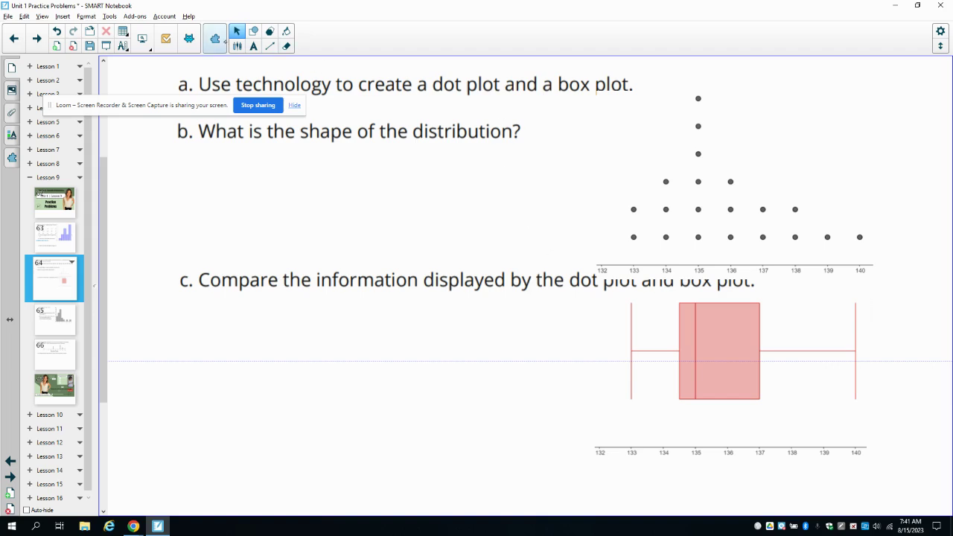
Step: Sketch a blue skew curve over the dot plot with an arrow pointing at the right tail
{"action": "left_click", "coordinate": [237, 45]}
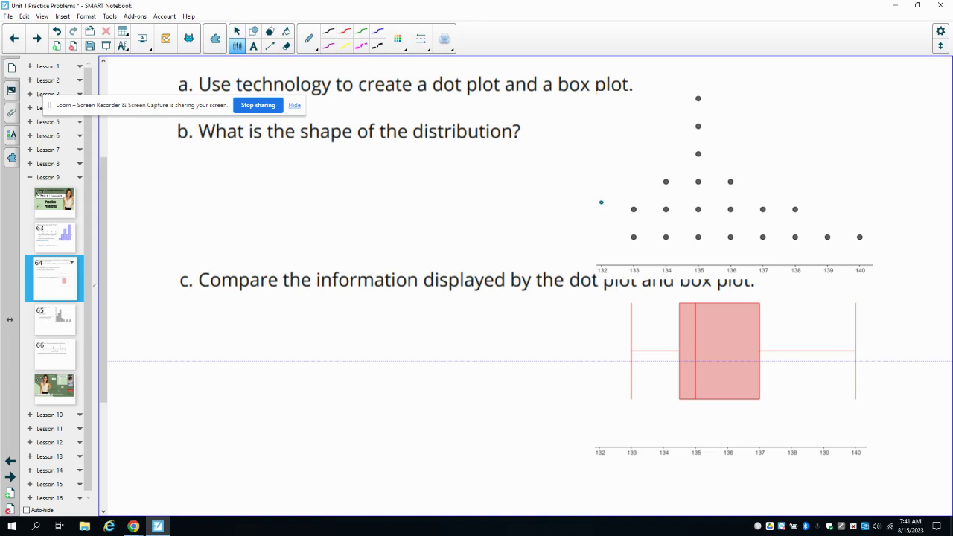
{"action": "mouse_move", "coordinate": [601, 201]}
{"action": "left_mouse_down"}
{"action": "mouse_move", "coordinate": [635, 191]}
{"action": "mouse_move", "coordinate": [663, 163]}
{"action": "mouse_move", "coordinate": [697, 99]}
{"action": "mouse_move", "coordinate": [752, 174]}
{"action": "mouse_move", "coordinate": [893, 230]}
{"action": "left_mouse_up"}
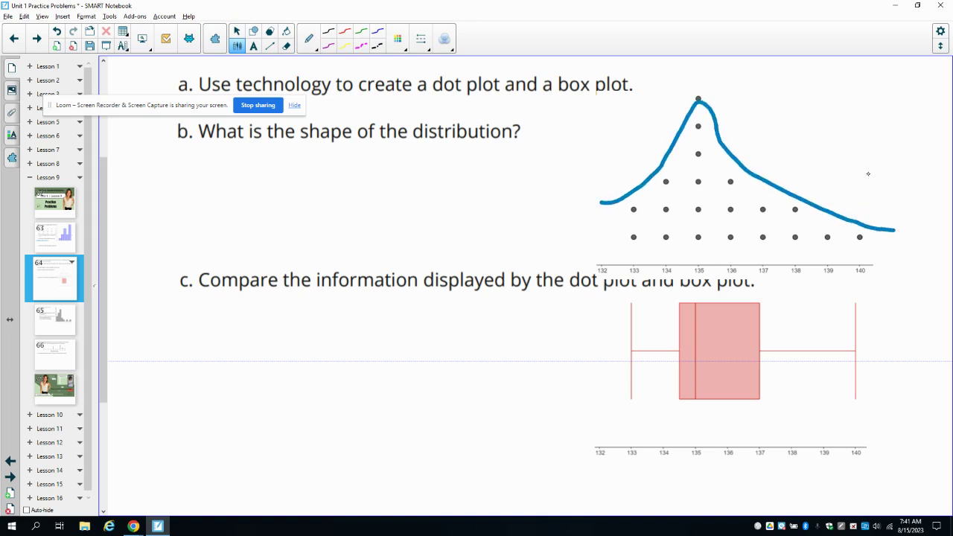
{"action": "mouse_move", "coordinate": [864, 161]}
{"action": "left_mouse_down"}
{"action": "mouse_move", "coordinate": [864, 199]}
{"action": "mouse_move", "coordinate": [878, 186]}
{"action": "left_mouse_up"}
{"action": "left_click", "coordinate": [237, 31]}
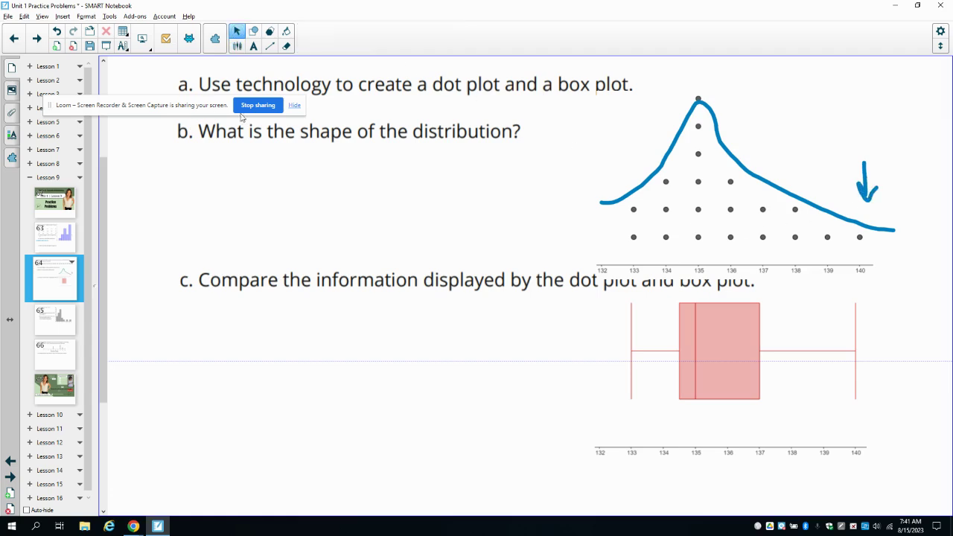
Step: Type 'Skewed to the right, center at 135.' below question b
{"action": "left_click", "coordinate": [211, 201]}
{"action": "type", "text": "SSke"}
{"action": "key", "text": "BackSpace"}
{"action": "key", "text": "BackSpace"}
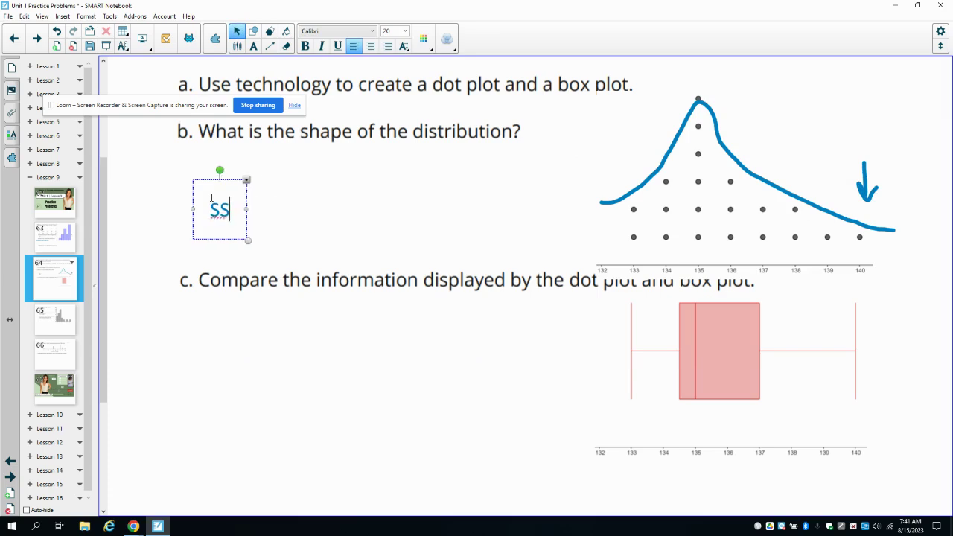
{"action": "key", "text": "BackSpace"}
{"action": "type", "text": "kewed to the r"}
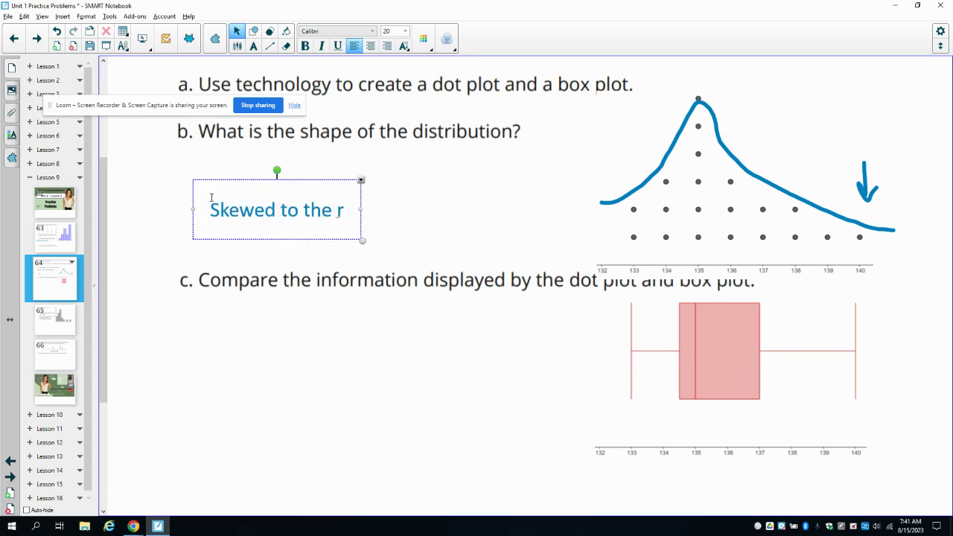
{"action": "type", "text": "ight, center is"}
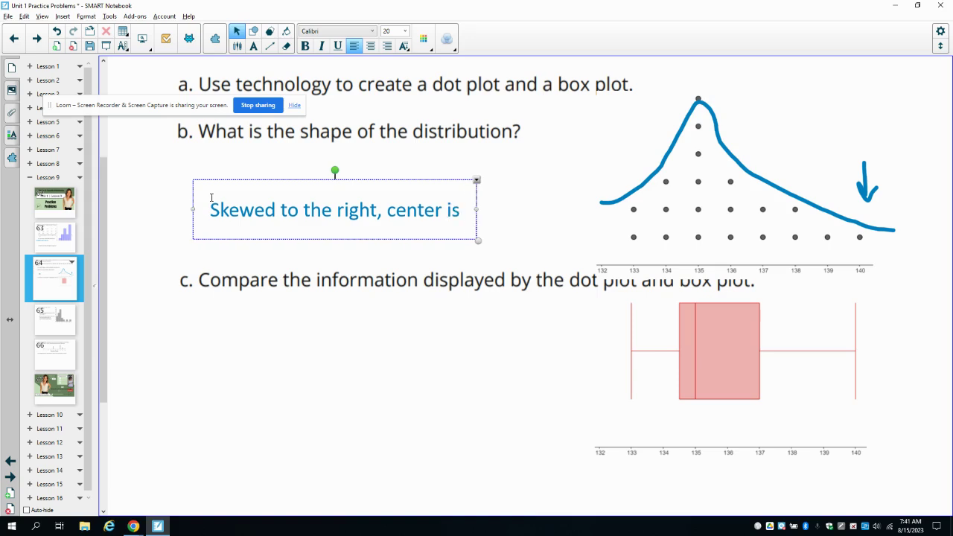
{"action": "key", "text": "BackSpace"}
{"action": "key", "text": "BackSpace"}
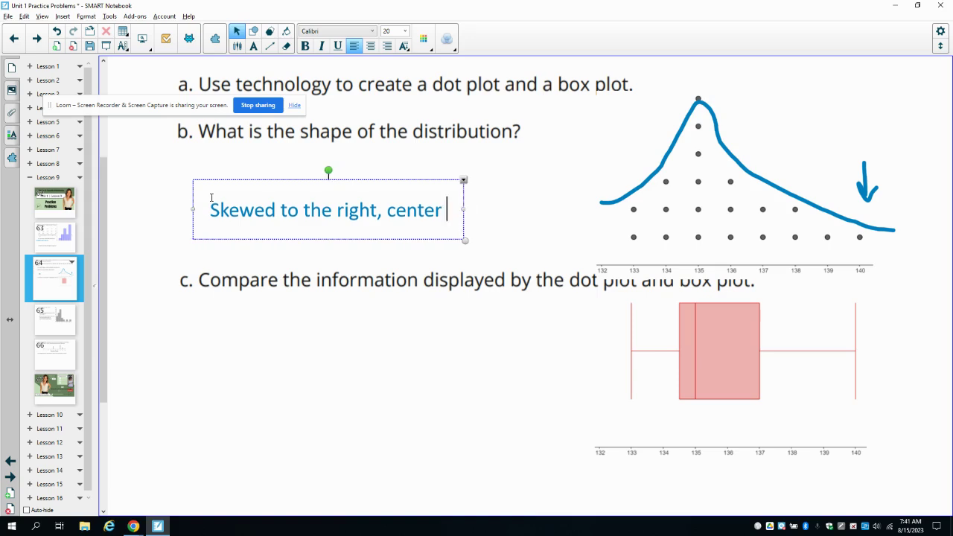
{"action": "type", "text": "at 135."}
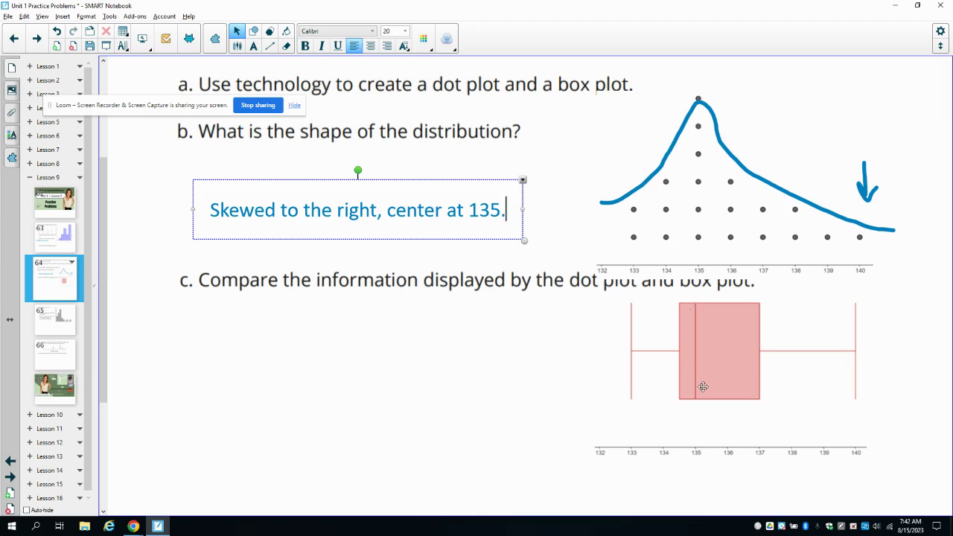
Step: Draw a thick black vertical line through the boxplot's median at 135
{"action": "left_click", "coordinate": [269, 47]}
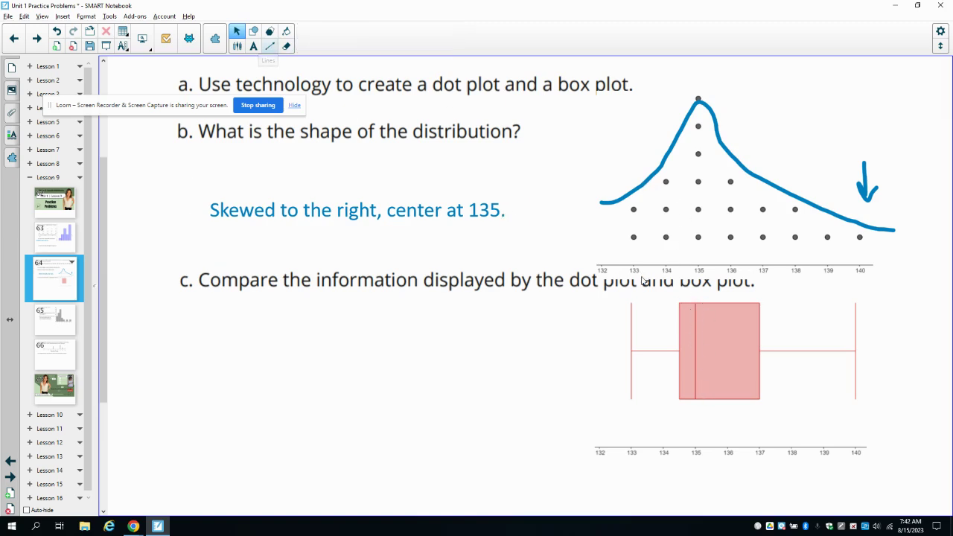
{"action": "left_click_drag", "start_coordinate": [694, 321], "coordinate": [692, 440]}
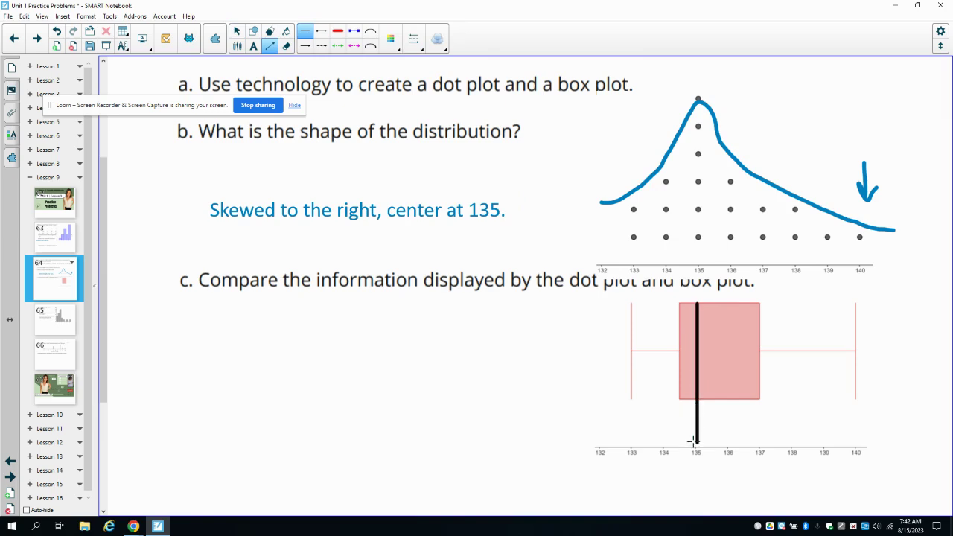
{"action": "left_click", "coordinate": [237, 32]}
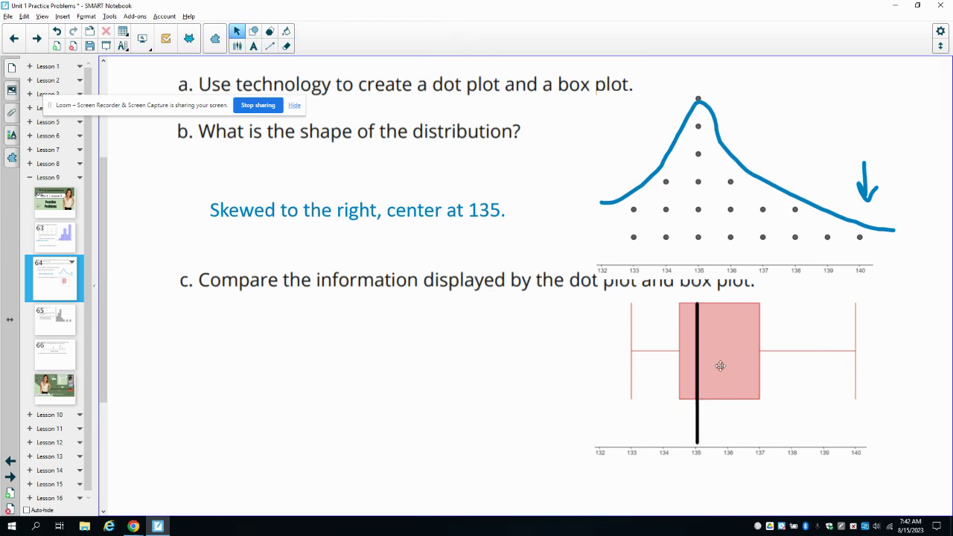